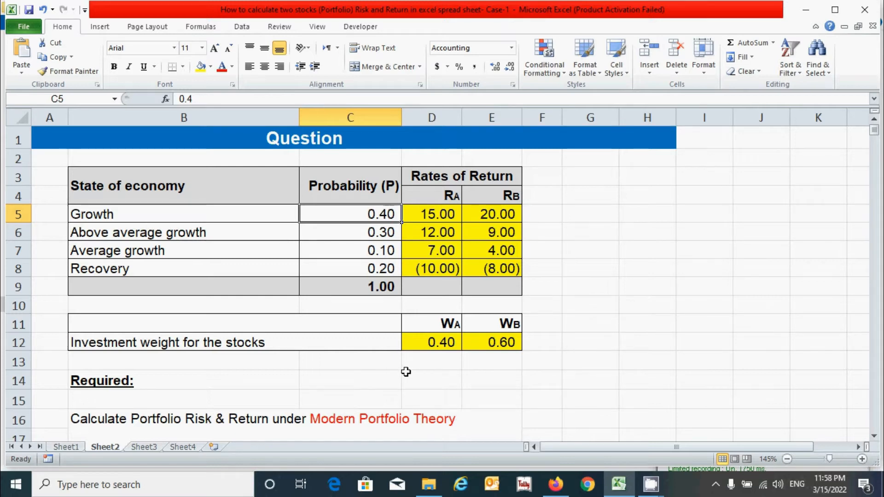
Review the investment weights on the question sheet and the outline of solution steps on Sheet3.
left_click(444, 341)
left_click(490, 340)
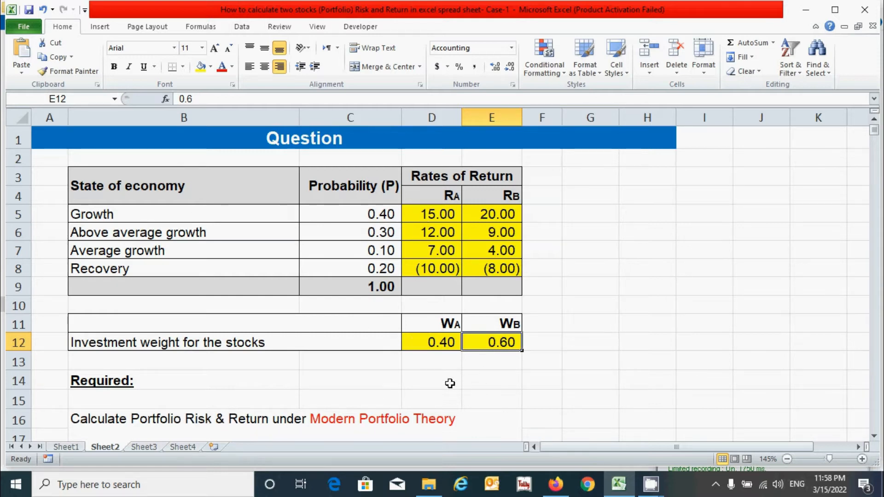
left_click(144, 448)
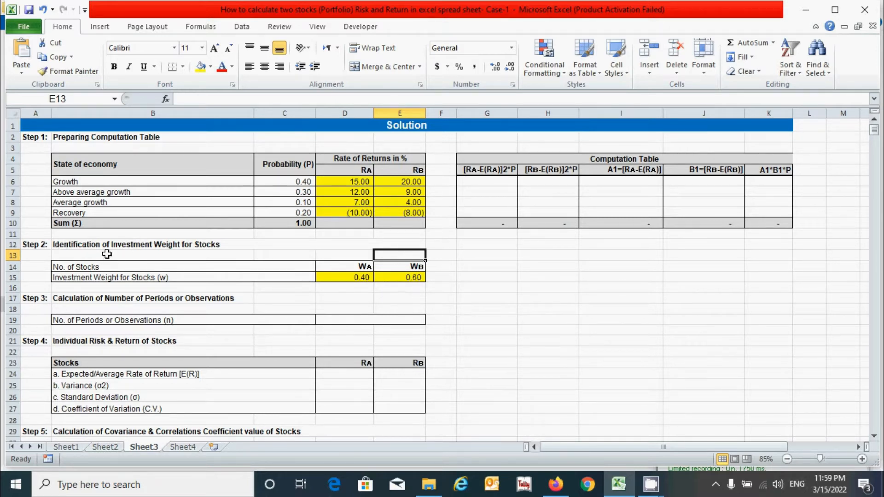
scroll(107, 255, "up", 1)
left_click_drag(591, 446, 557, 447)
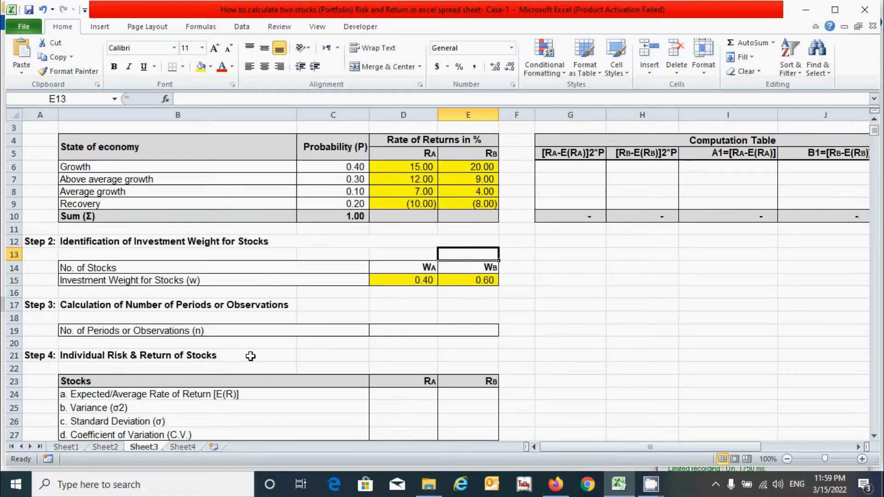
scroll(253, 356, "down", 2)
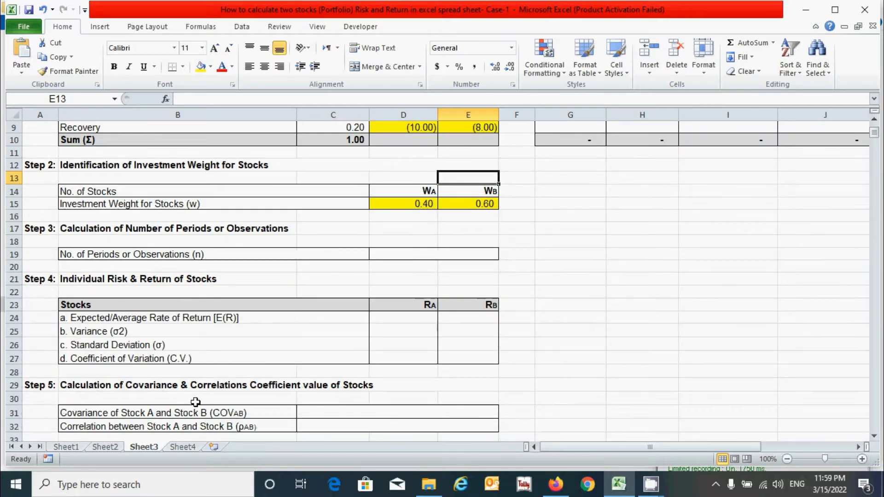
scroll(249, 323, "down", 3)
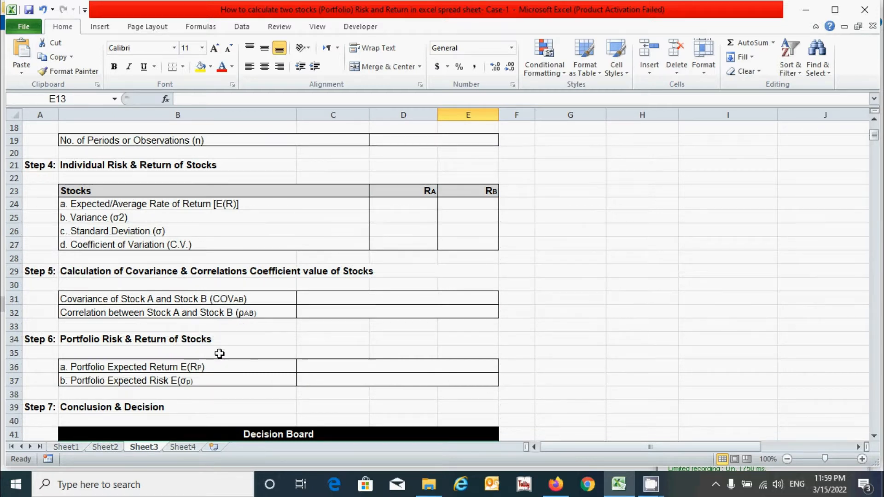
scroll(219, 353, "down", 1)
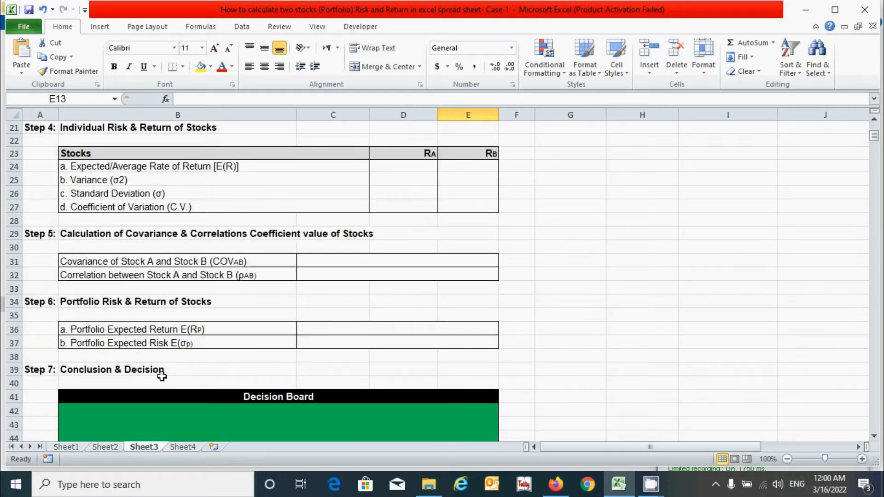
scroll(214, 372, "up", 7)
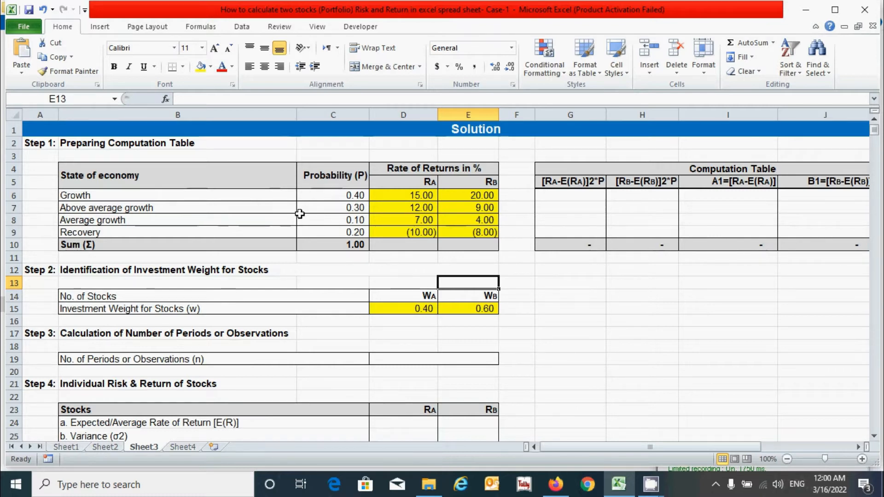
Examine the probability and return inputs, the investment weights and the column headings of the Computation Table.
left_click(410, 206)
left_click_drag(179, 184, 470, 244)
left_click_drag(339, 300, 463, 308)
left_click(317, 220)
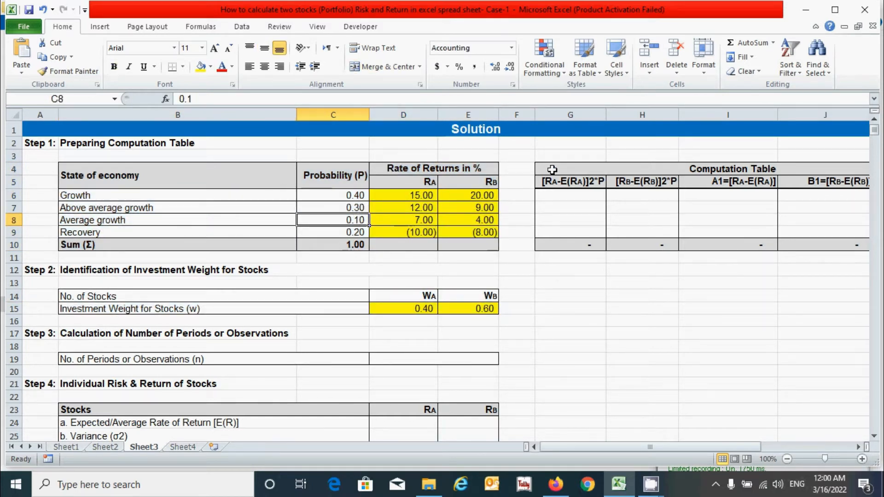
scroll(585, 209, "right", 2)
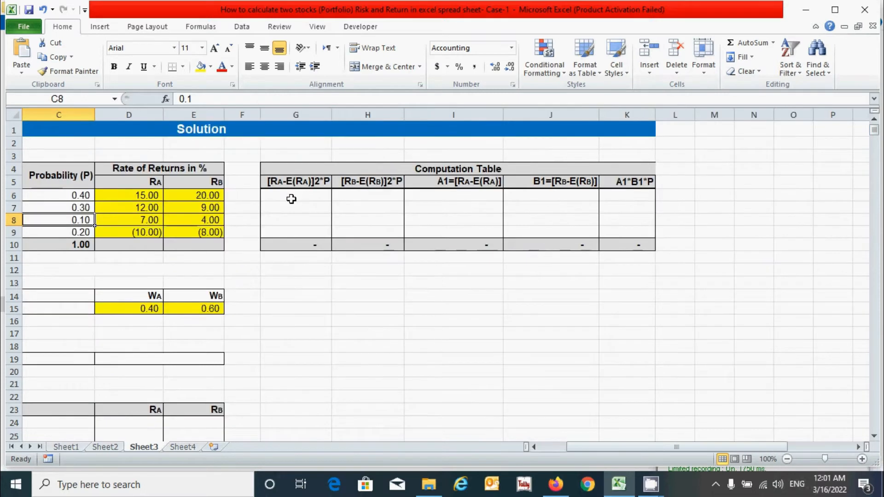
left_click_drag(277, 181, 607, 184)
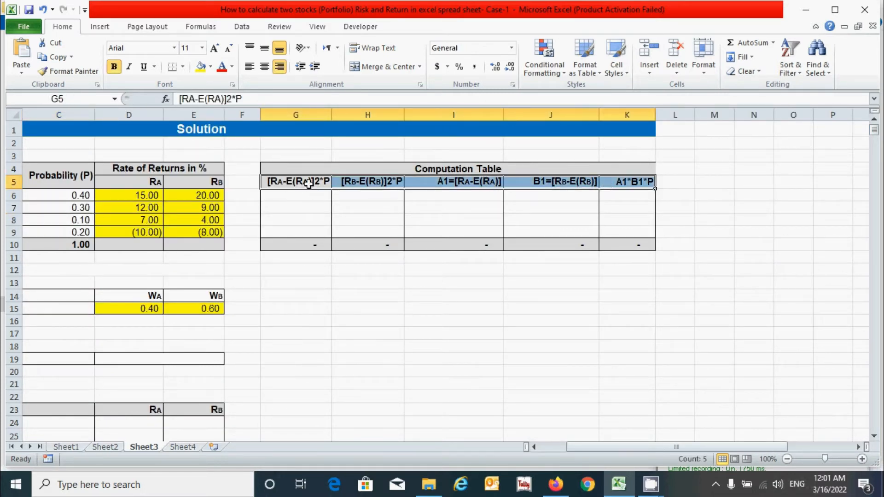
Calculate stock A's probability-weighted squared deviations by entering =(D6-$D$24)^2*$C6 in G6 and filling it down to G9.
left_click(279, 198)
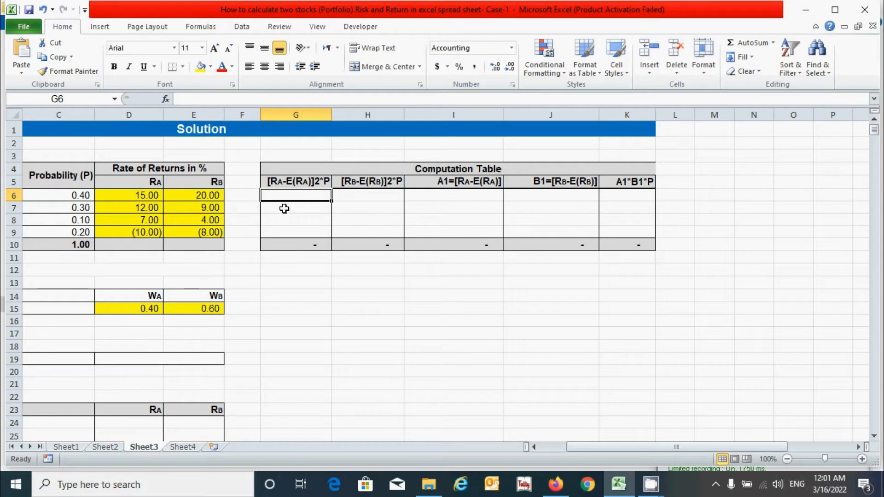
type("=")
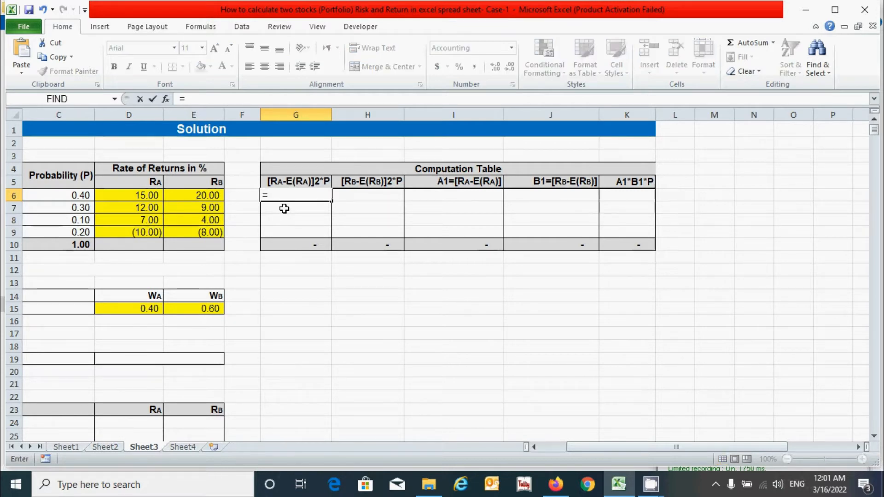
type("(")
left_click(144, 196)
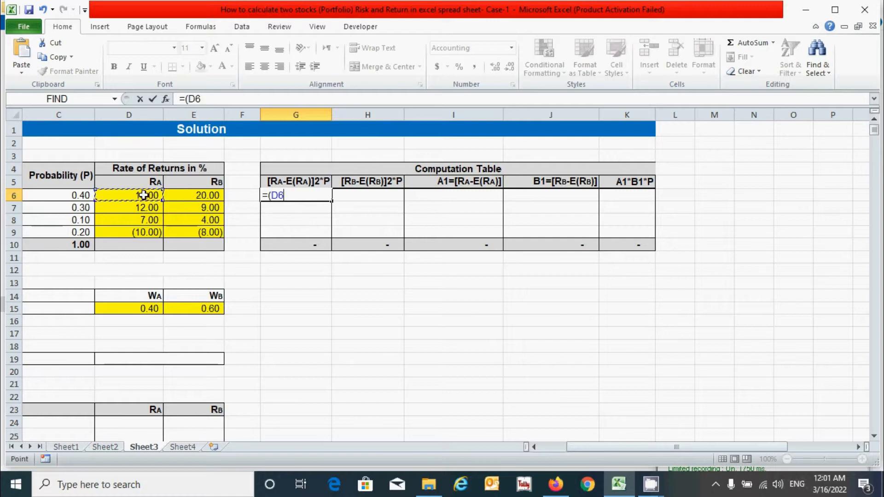
type("-")
scroll(227, 296, "down", 3)
left_click(141, 308)
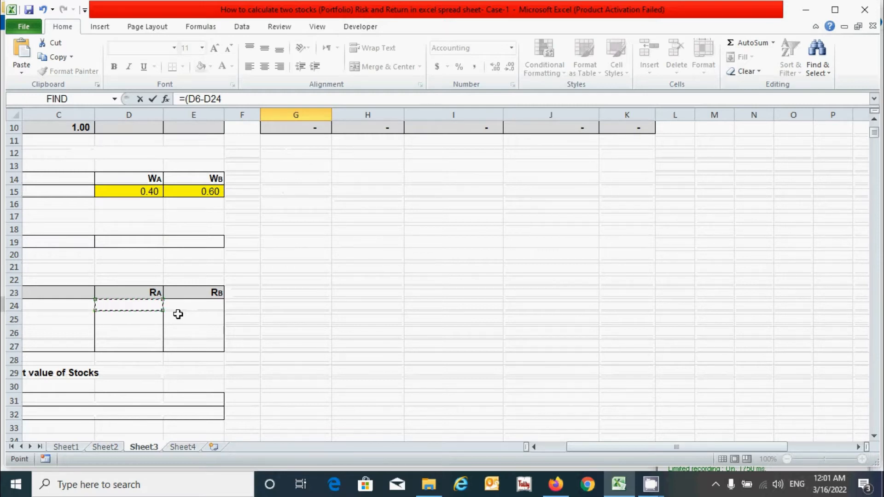
key("F4")
type(")^2*")
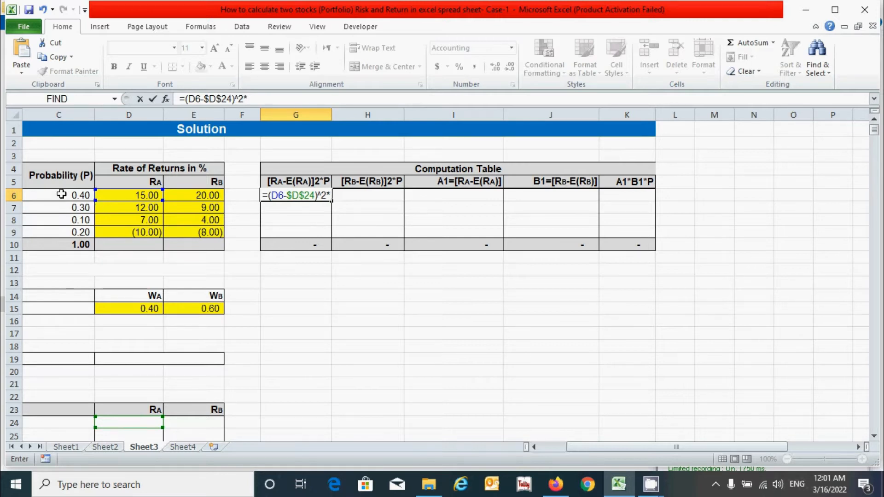
left_click(62, 193)
left_click(337, 198)
type("$C6")
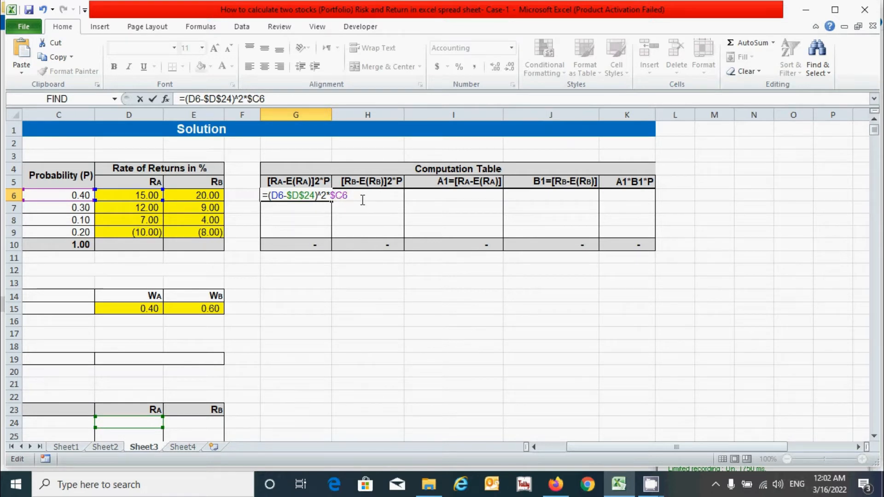
key("Return")
key("Up")
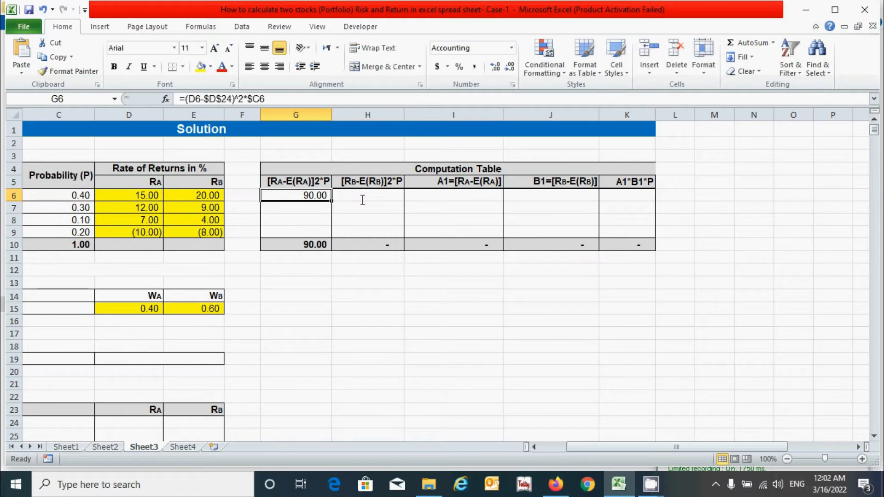
left_click_drag(332, 202, 331, 238)
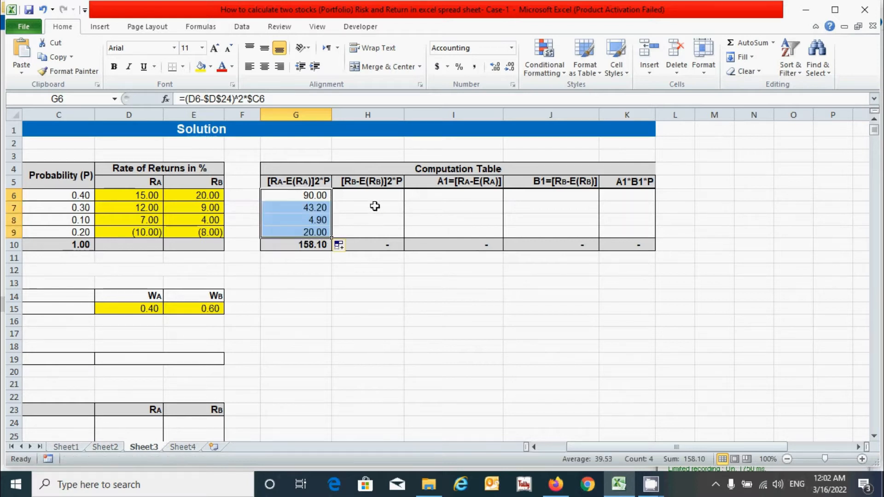
Calculate stock B's probability-weighted squared deviations by entering =(E6-$E$24)^2*$C6 in H6 and filling it down to H9.
left_click(368, 184)
left_click_drag(367, 186, 588, 188)
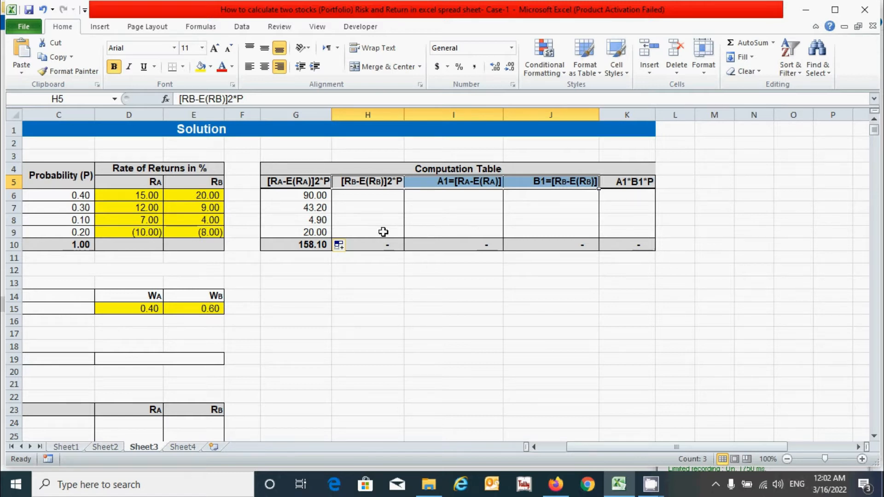
left_click(356, 195)
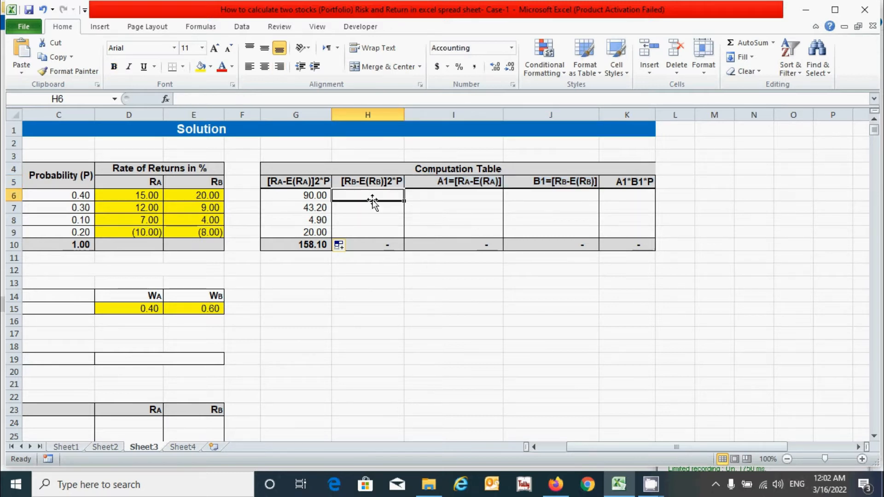
type("=(")
left_click(184, 195)
type("-")
left_click(217, 423)
key("F4")
type(")^2*")
left_click(73, 197)
key("F4")
key("F4")
key("F4")
key("Return")
double_click(404, 201)
Enter =(D6-$D$24) in I6 to calculate the A1 deviation of stock A for Growth.
left_click(460, 197)
type("=(")
left_click(129, 195)
type("-")
left_click(142, 420)
key("F4")
type(")")
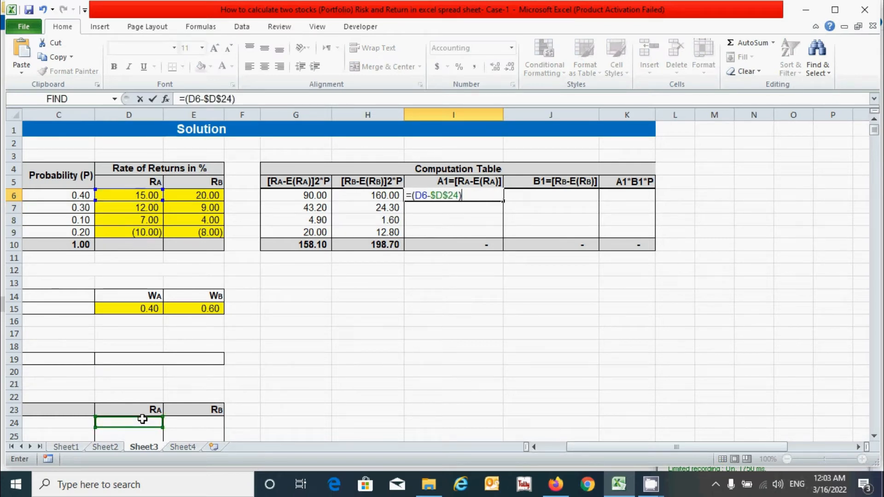
key("Tab")
Enter =(E6-$E$24) in J6 to calculate the B1 deviation of stock B for Growth.
type("=(")
left_click(193, 195)
type("-")
left_click(197, 424)
key("F4")
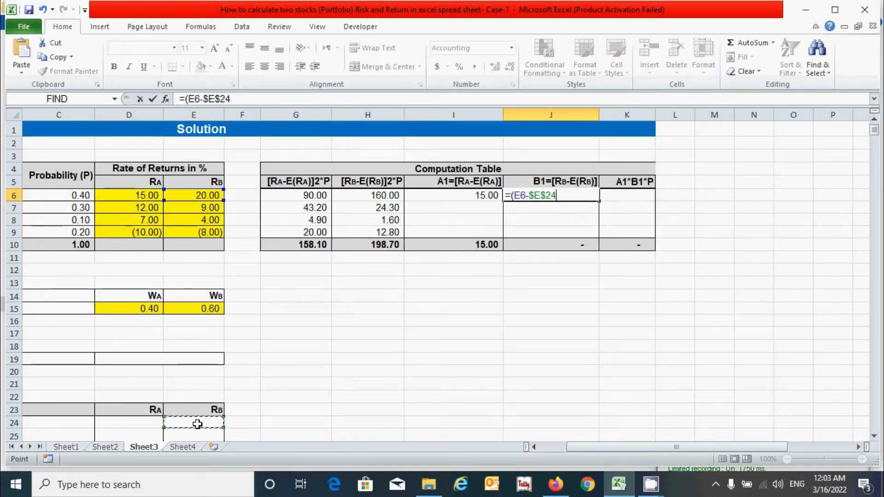
type(")")
key("Tab")
Enter =I6*J6*C6 in K6 to multiply both deviations by the probability.
type("=")
left_click(454, 195)
type("*")
left_click(516, 196)
type("*")
left_click(78, 195)
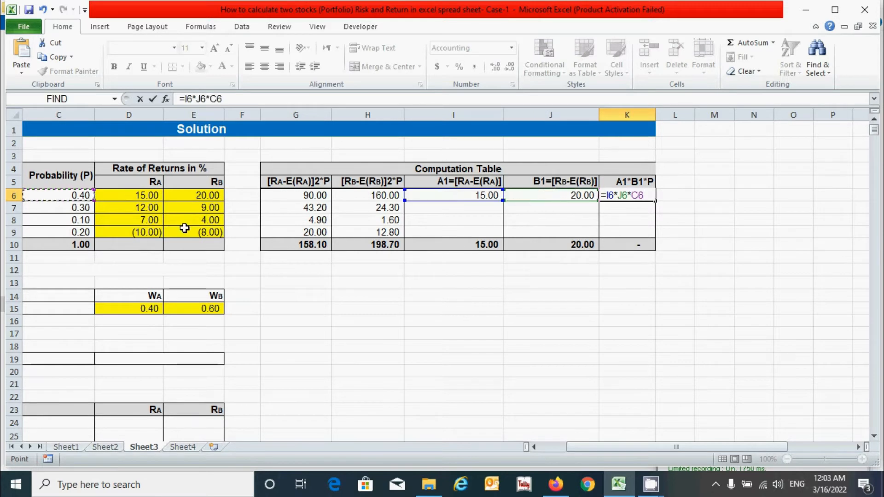
key("Return")
Fill the formulas in I6:K6 down through row 9 of the Computation Table.
left_click_drag(488, 197, 652, 233)
left_click(481, 219)
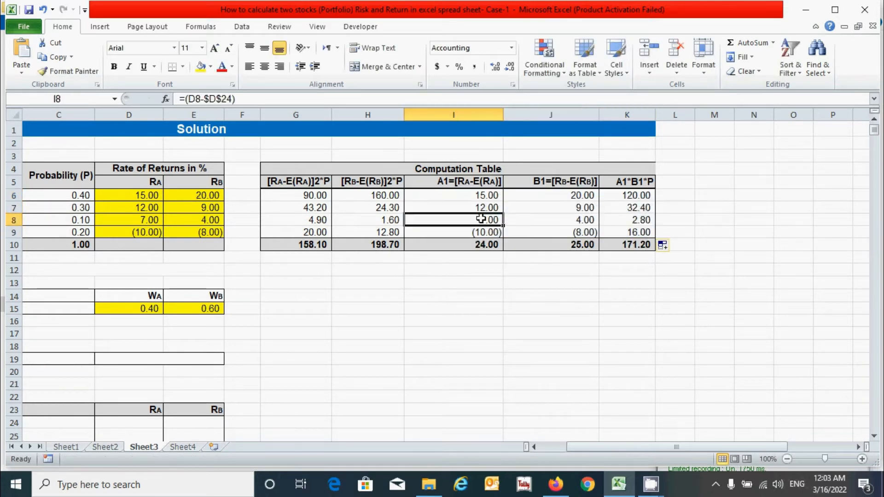
left_click(627, 257)
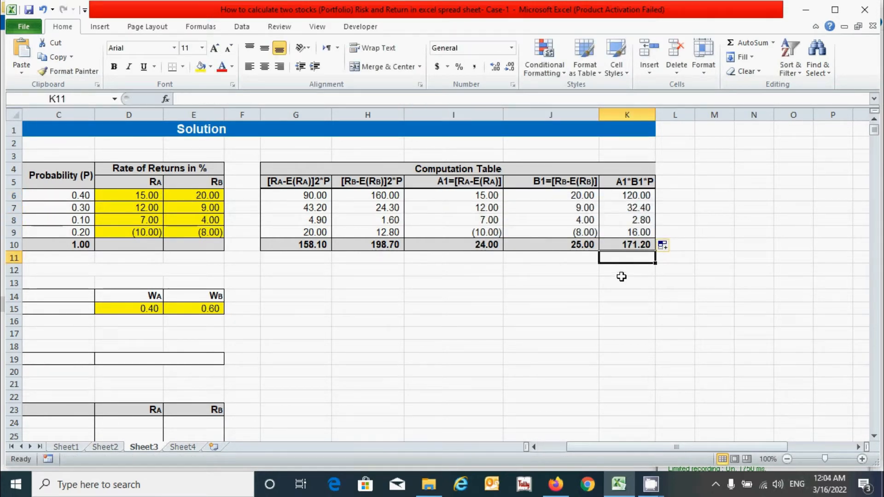
Count the observations for Step 3 by entering =COUNTA(B6:B9) in D19.
left_click_drag(636, 454, 527, 453)
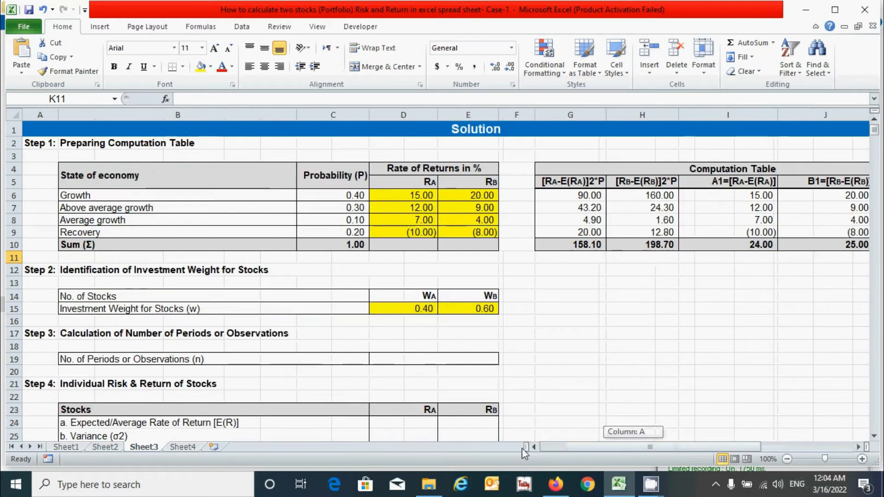
left_click(421, 359)
scroll(538, 327, "up", 1)
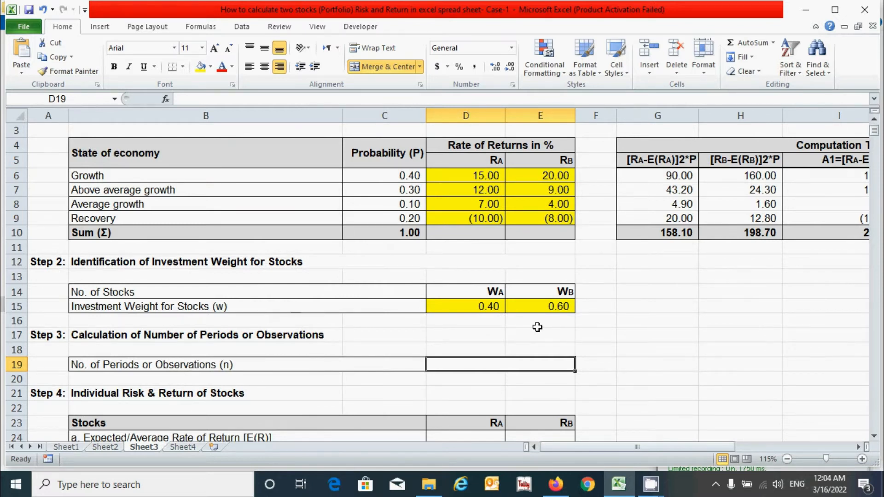
type("=COUNTA(")
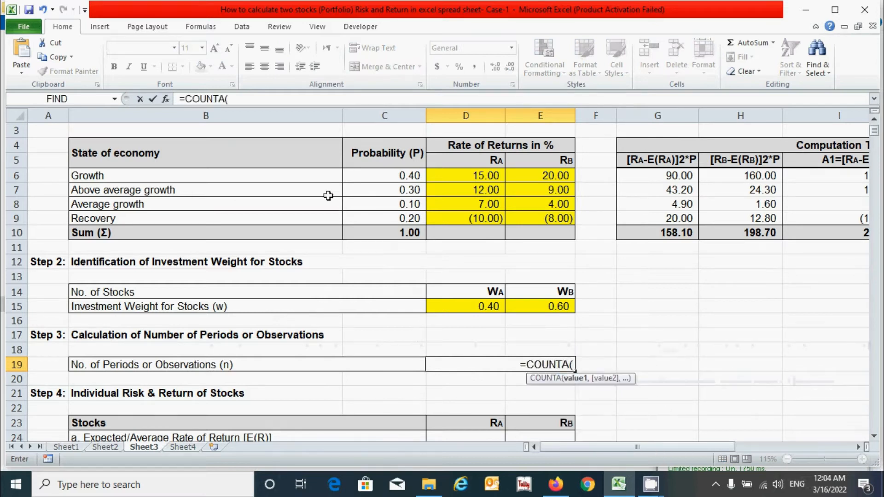
left_click_drag(280, 175, 279, 212)
type(")")
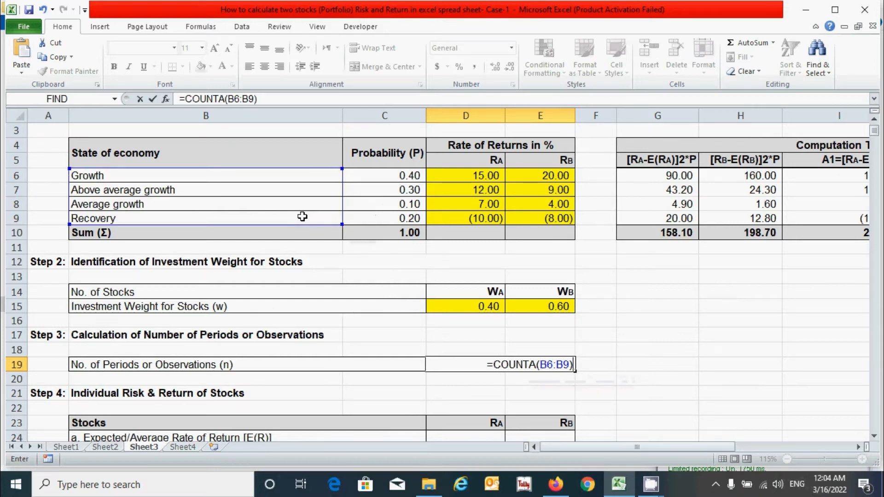
key("Return")
Calculate stock A's expected rate of return in D24 with =SUMPRODUCT($C$6:$C$9,D6:D9).
scroll(503, 328, "down", 3)
left_click(293, 261)
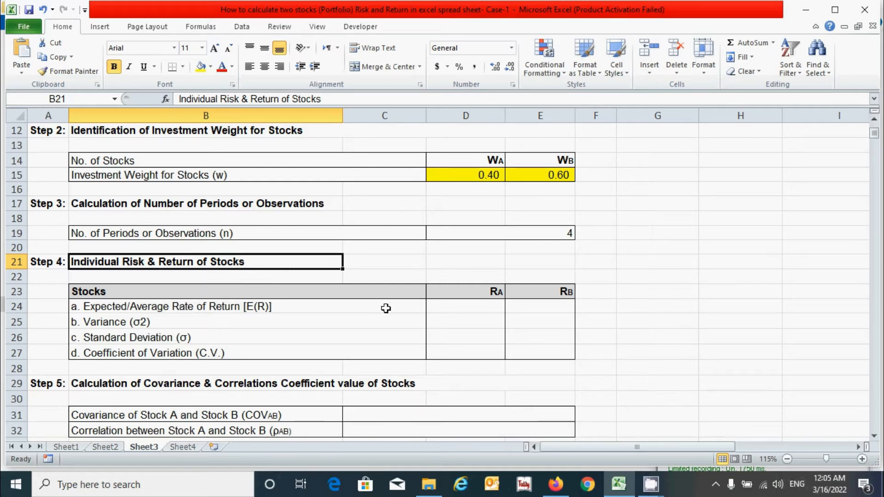
left_click(441, 304)
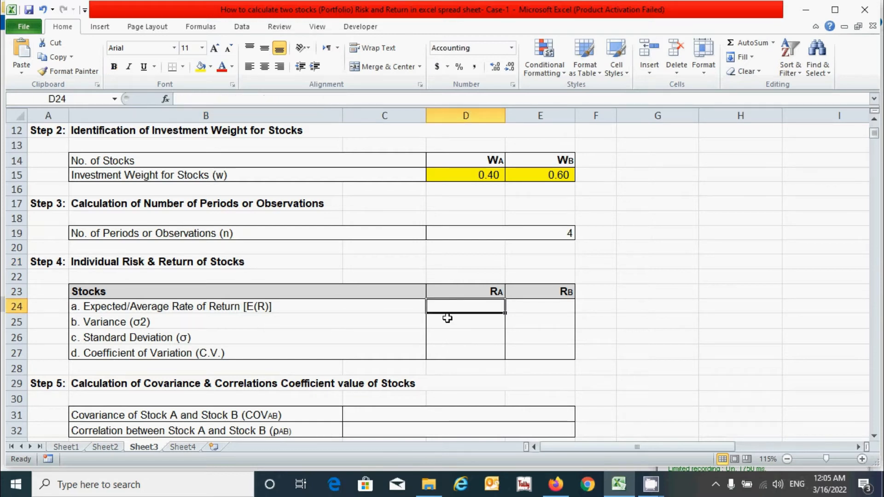
scroll(483, 332, "up", 1)
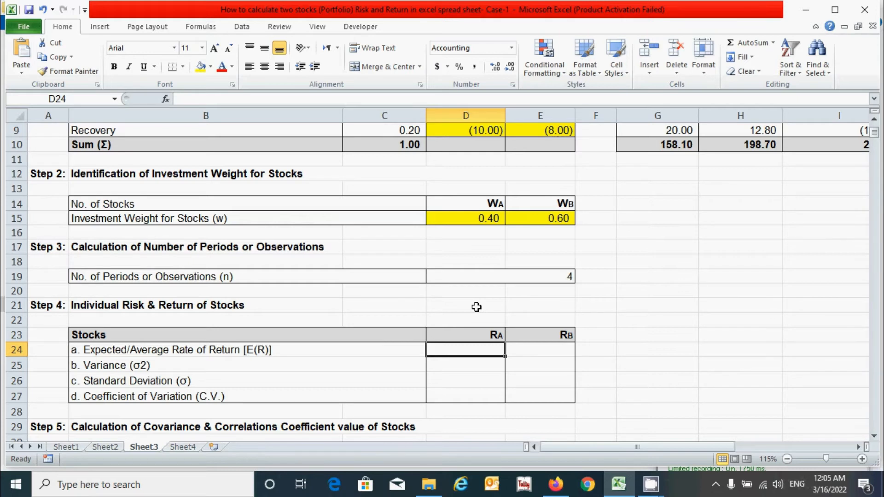
type("=SUMP")
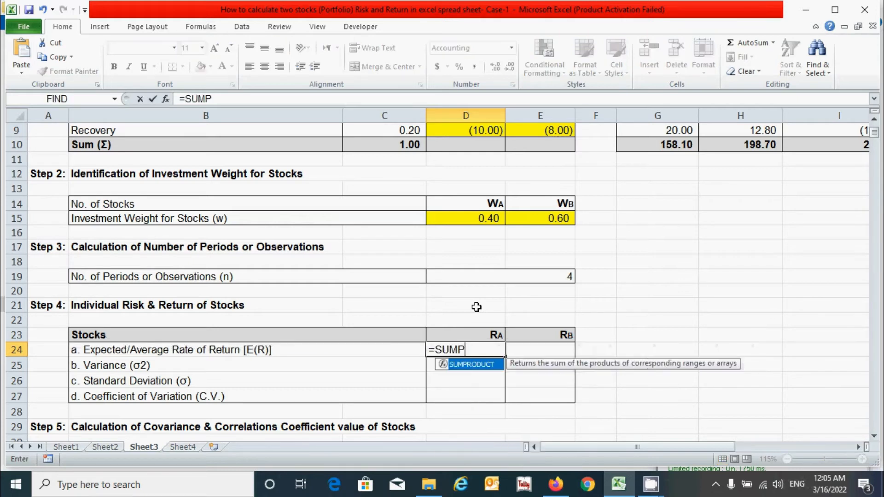
type("R")
key("Tab")
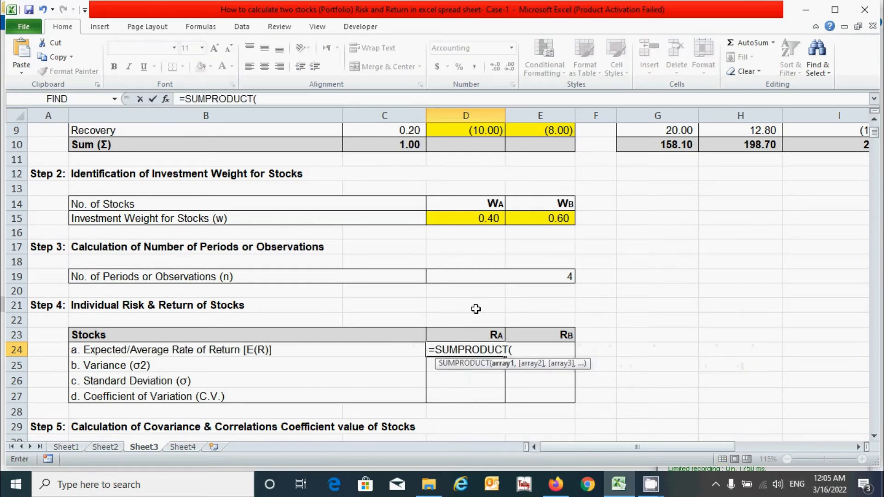
scroll(470, 302, "up", 2)
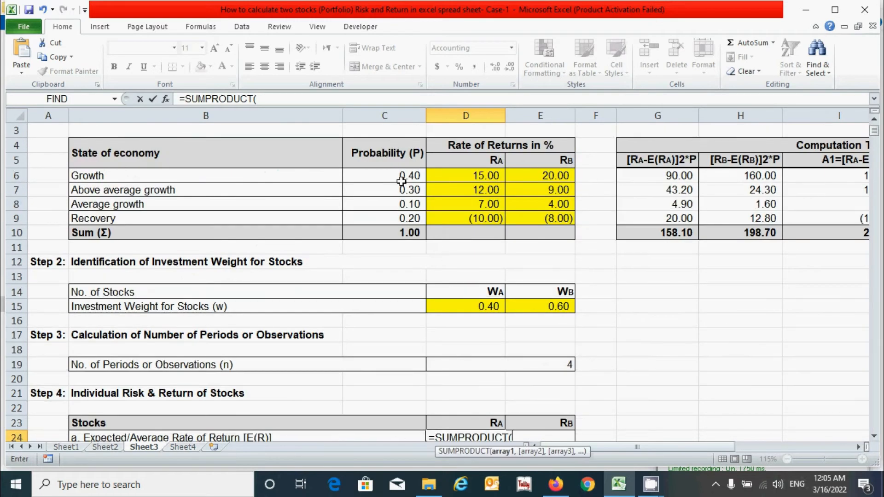
left_click(399, 175)
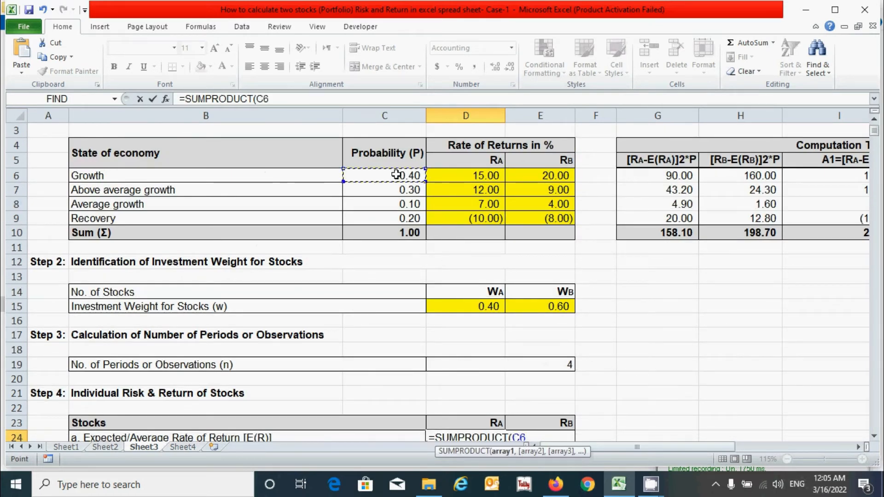
left_click_drag(396, 174, 402, 217)
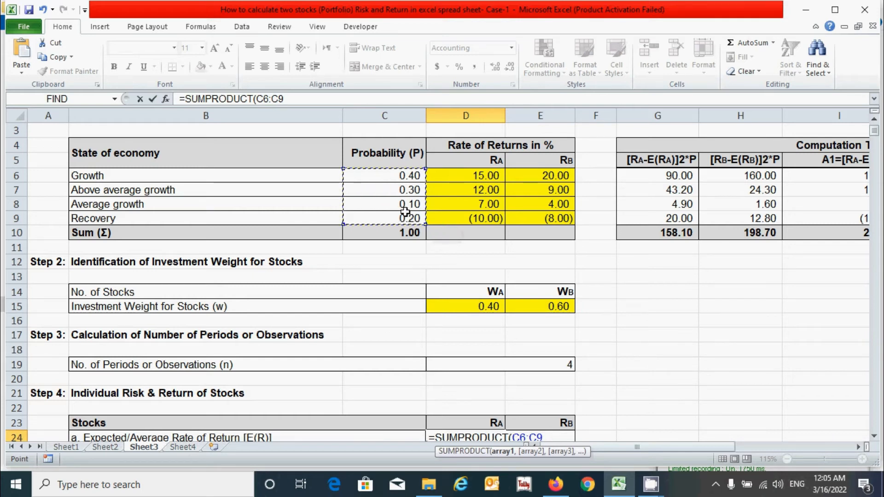
key("F4")
type(",")
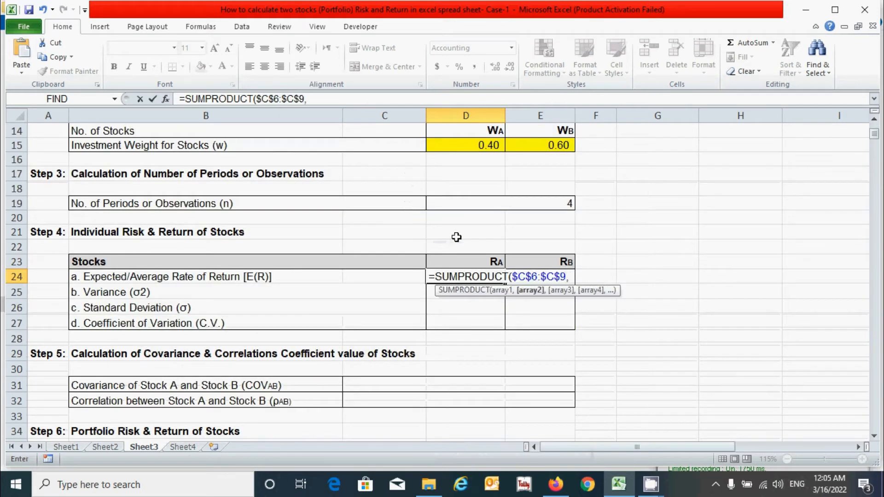
scroll(452, 236, "up", 5)
left_click_drag(462, 207, 464, 250)
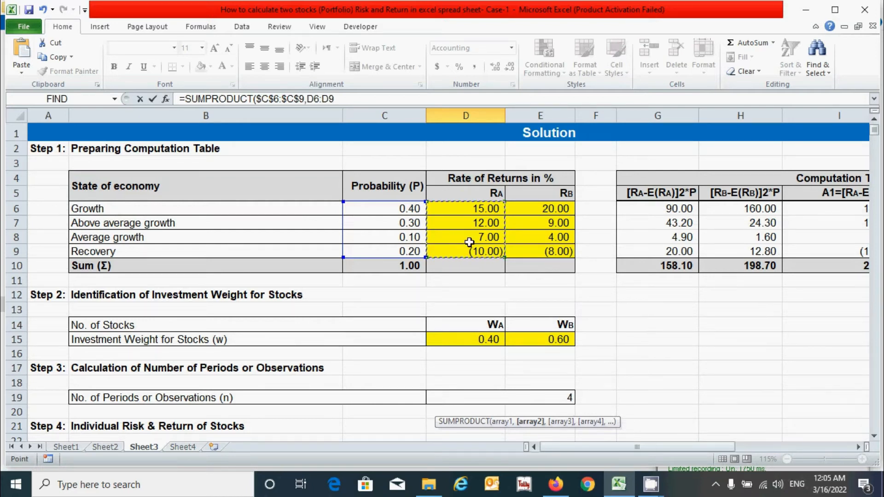
type(")")
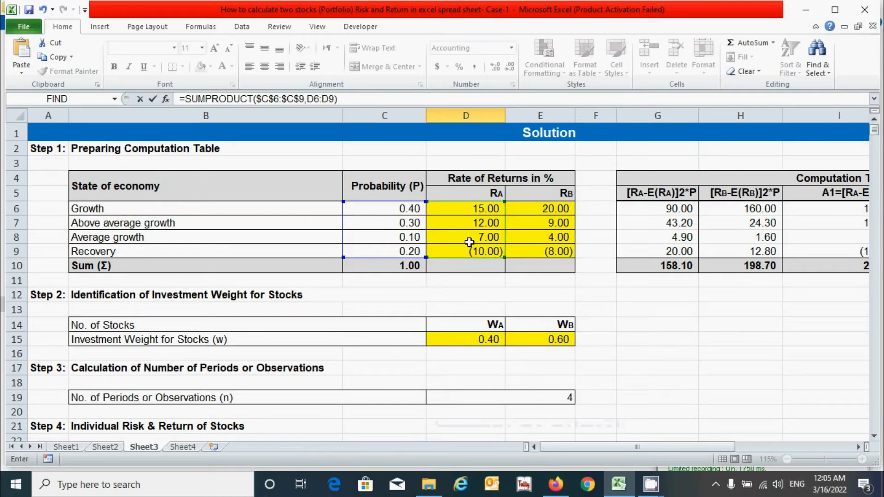
key("Return")
Fill the expected return formula from D24 across to E24 for stock B.
left_click(494, 406)
mouse_move(507, 415)
left_mouse_down()
mouse_move(557, 415)
mouse_move(523, 413)
left_mouse_up()
left_click(523, 408)
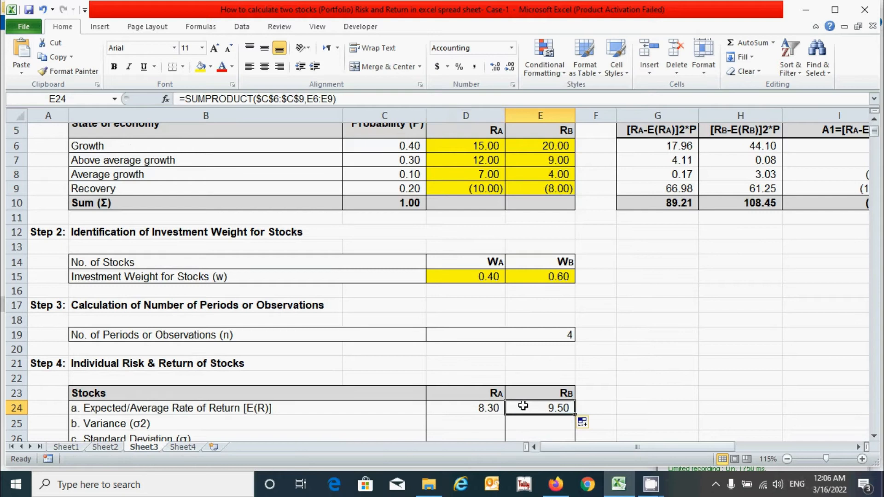
Enter =G10 in D25 as stock A's variance and fill it across to E25 for stock B.
scroll(529, 387, "down", 2)
left_click(475, 338)
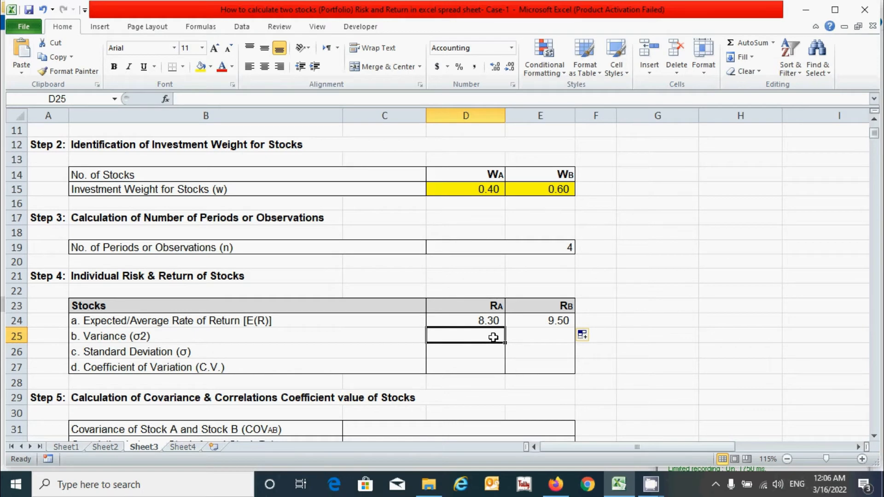
type("=")
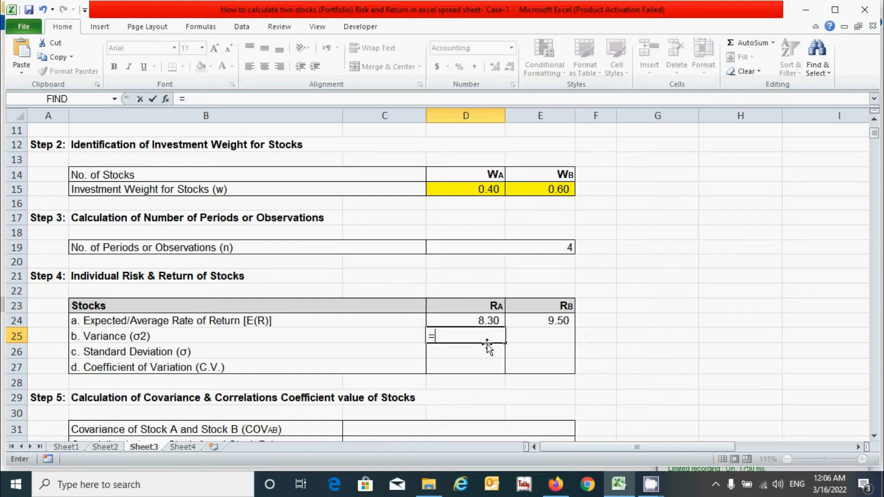
scroll(616, 306, "up", 4)
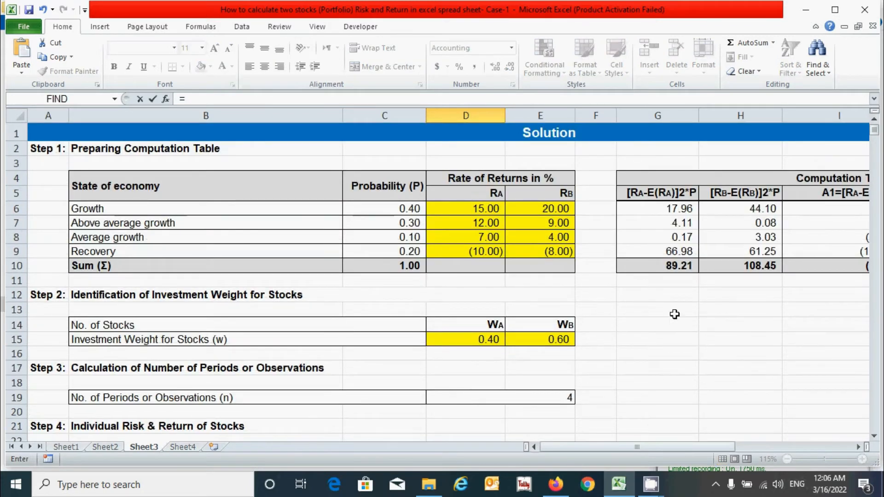
left_click(653, 266)
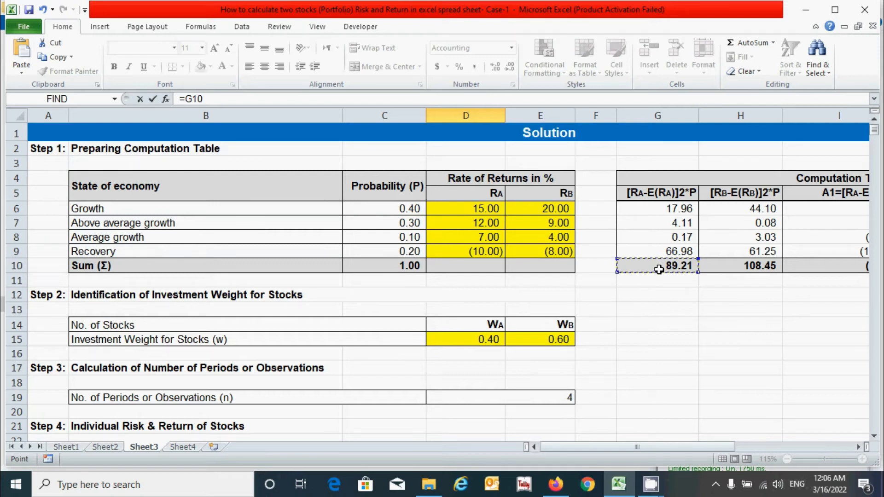
key("Return")
left_click(488, 407)
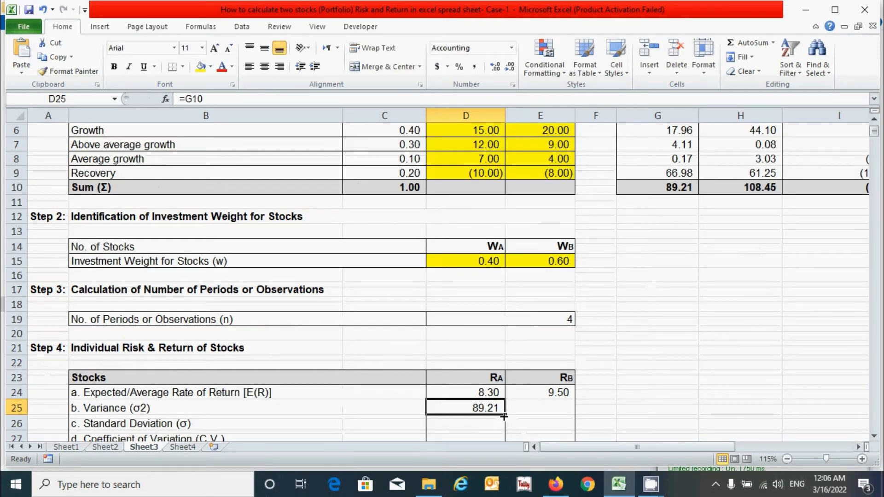
left_click_drag(503, 416, 567, 411)
Calculate the standard deviation in D26 with =SQRT(D25) and fill it across to E26.
scroll(530, 378, "down", 1)
left_click(475, 381)
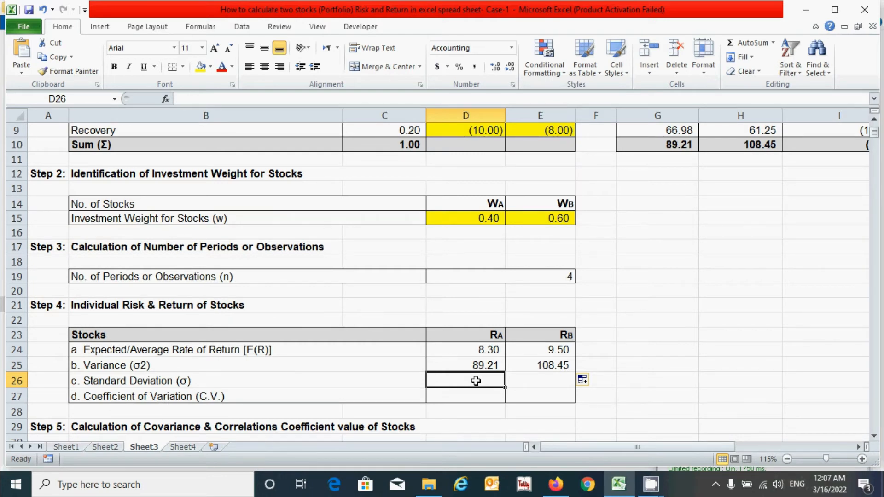
type("=")
key("Escape")
type("=")
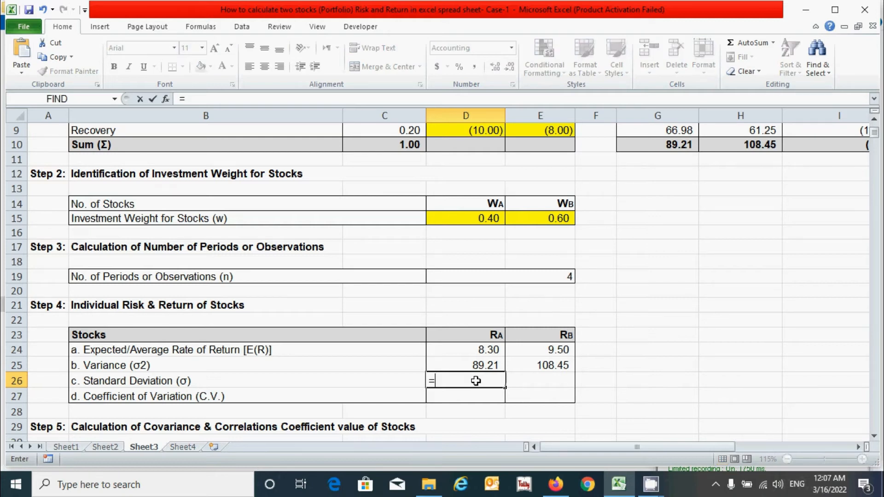
type("sqrt")
key("Tab")
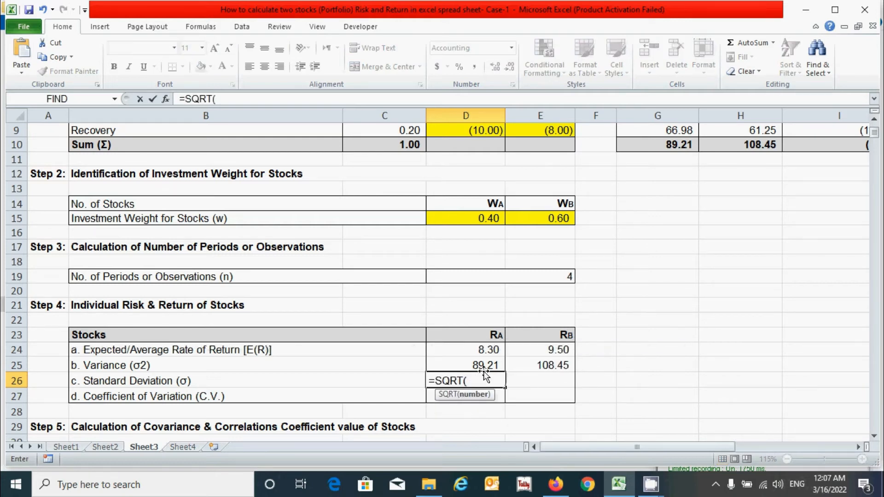
left_click(470, 362)
type(")")
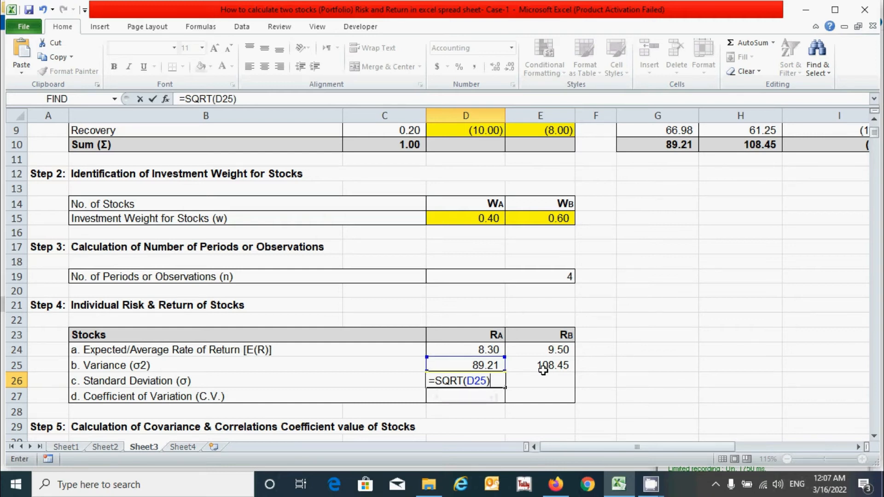
key("Return")
left_click(472, 382)
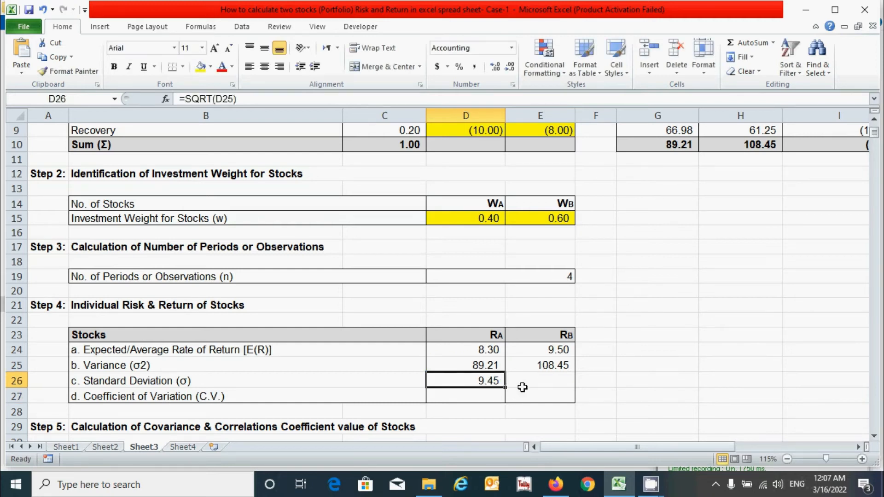
left_click_drag(506, 388, 545, 387)
Calculate the coefficient of variation in D27 with =D26/D24 and fill it across to E27.
left_click(482, 395)
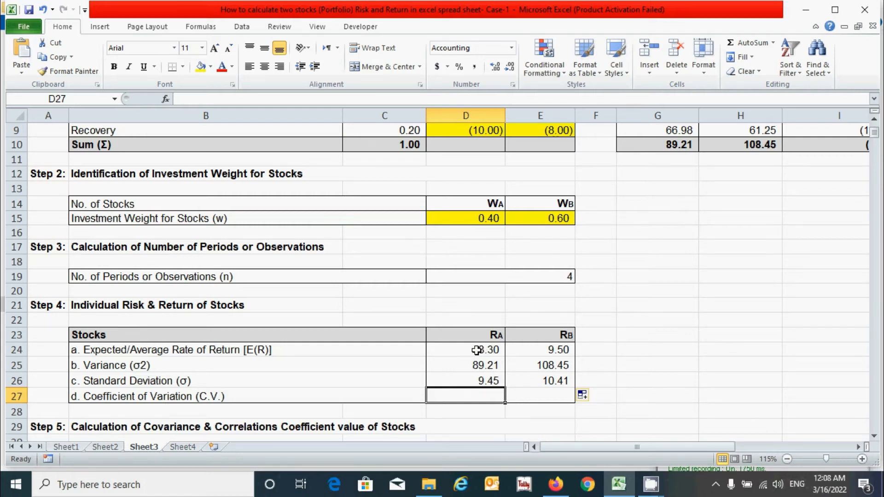
type("=")
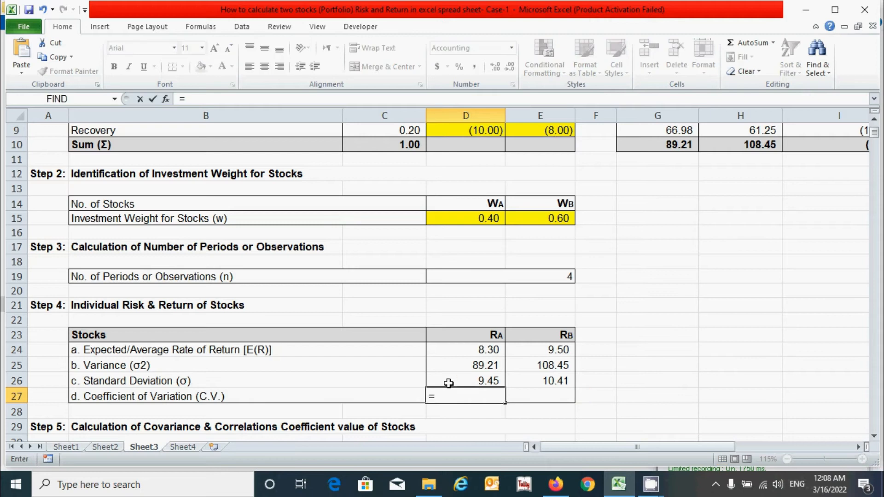
left_click(454, 383)
type("/")
left_click(469, 354)
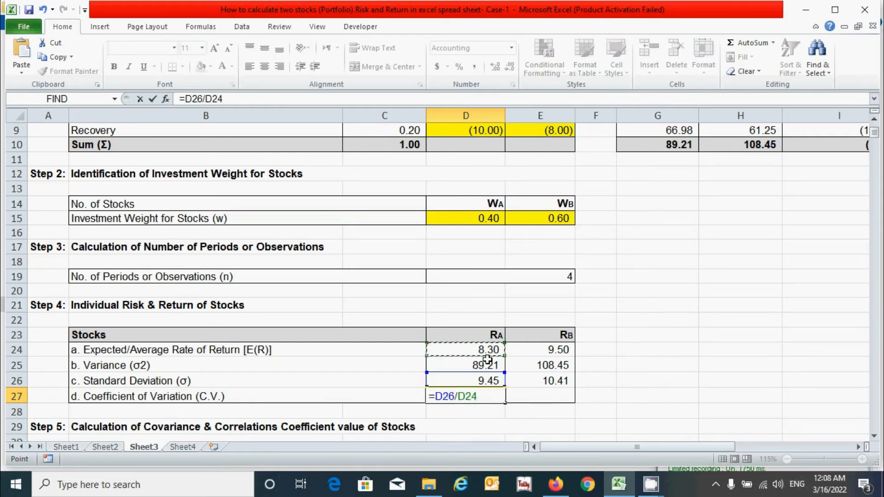
key("Return")
left_click(489, 393)
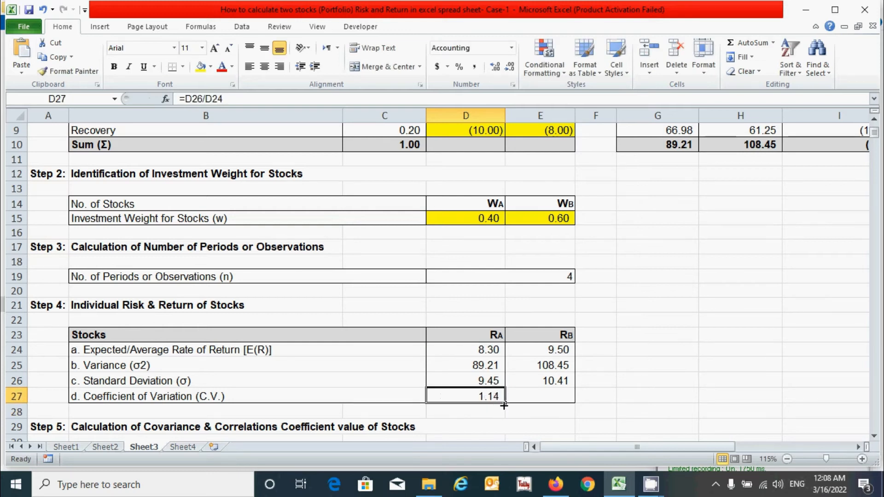
left_click_drag(505, 403, 565, 404)
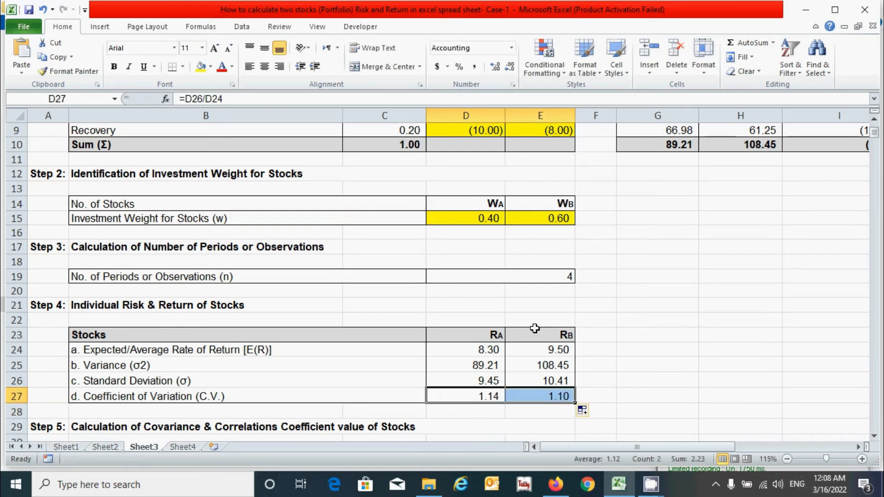
left_click(539, 334)
Enter =K10 in C31 as the covariance of stock A and stock B for Step 5.
scroll(529, 313, "down", 3)
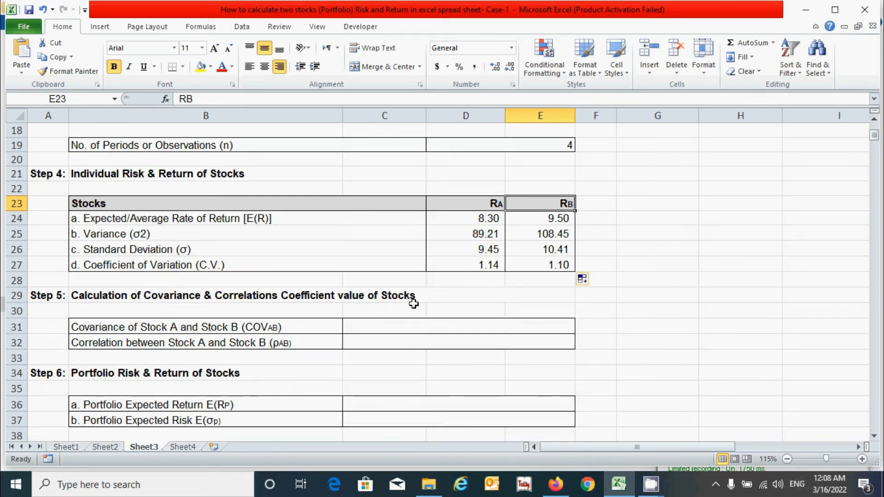
left_click(432, 327)
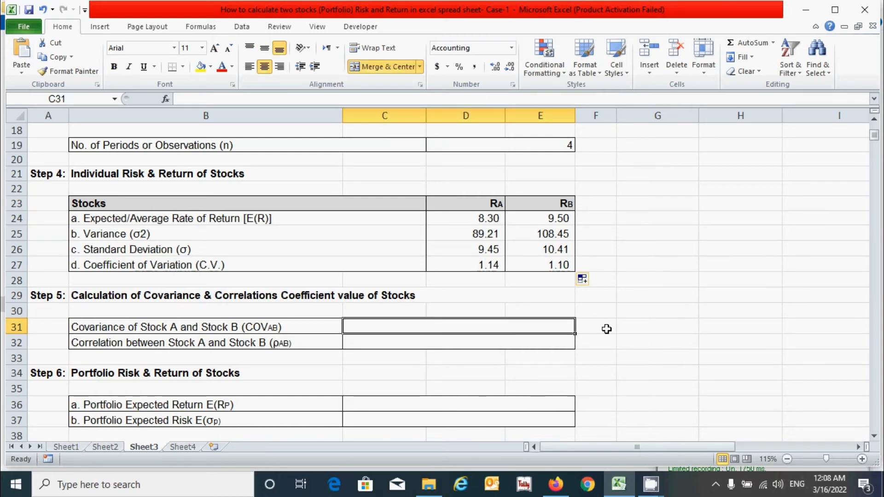
type("=")
scroll(683, 344, "up", 6)
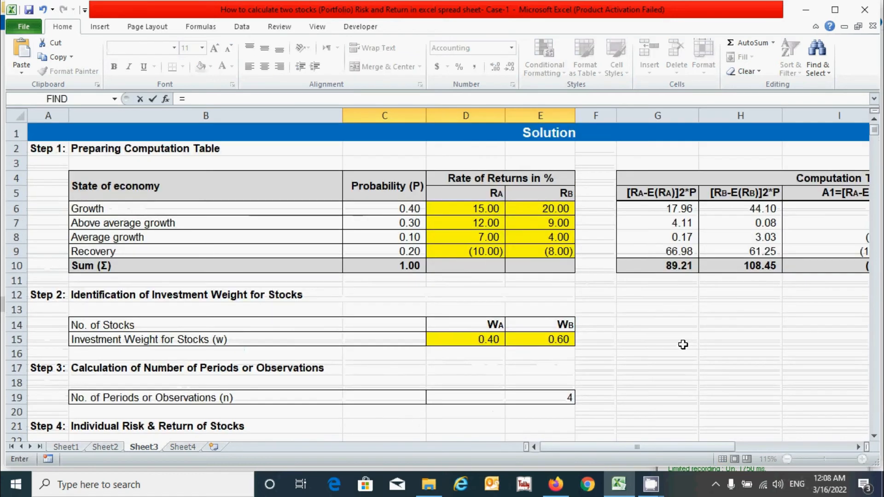
left_click_drag(635, 447, 717, 448)
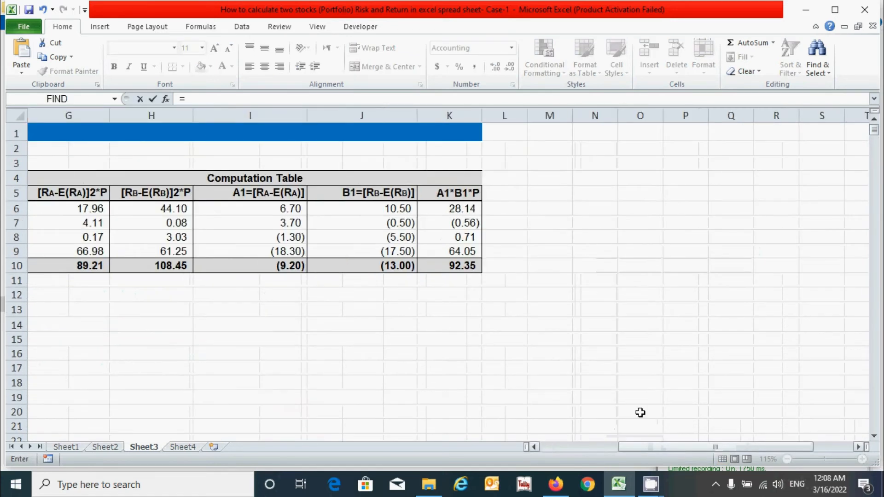
left_click(448, 267)
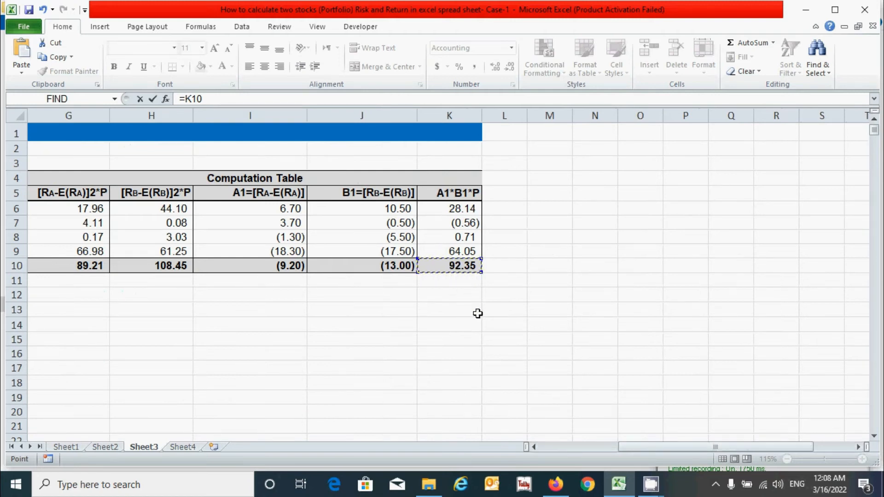
key("Return")
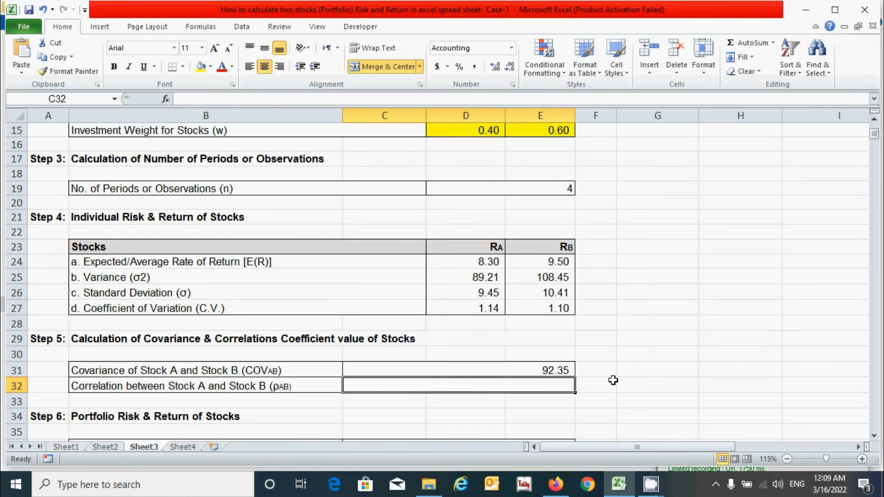
Calculate the correlation between stock A and stock B in C32 with =C31/(D26*E26).
type("=")
left_click(521, 370)
type("/")
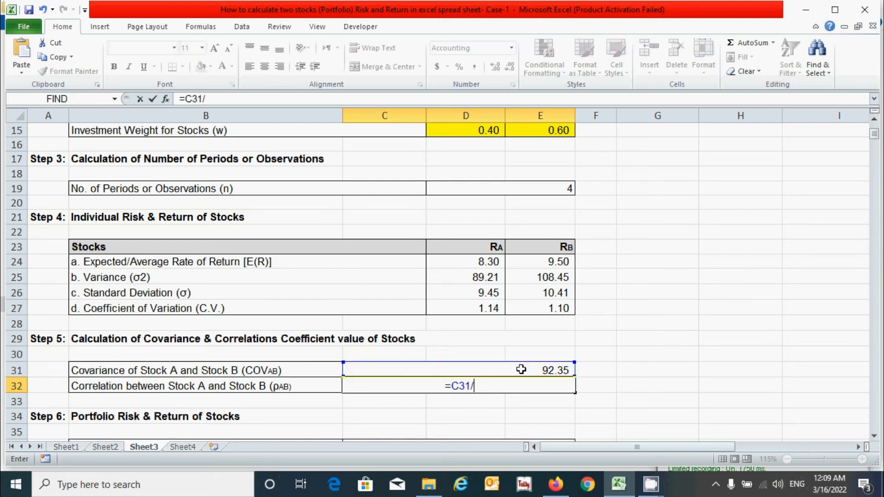
type("(")
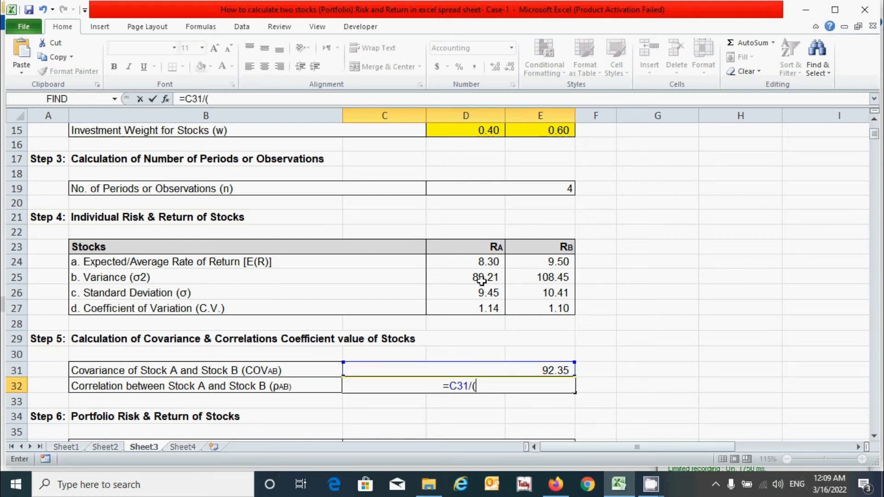
left_click(468, 291)
type("*")
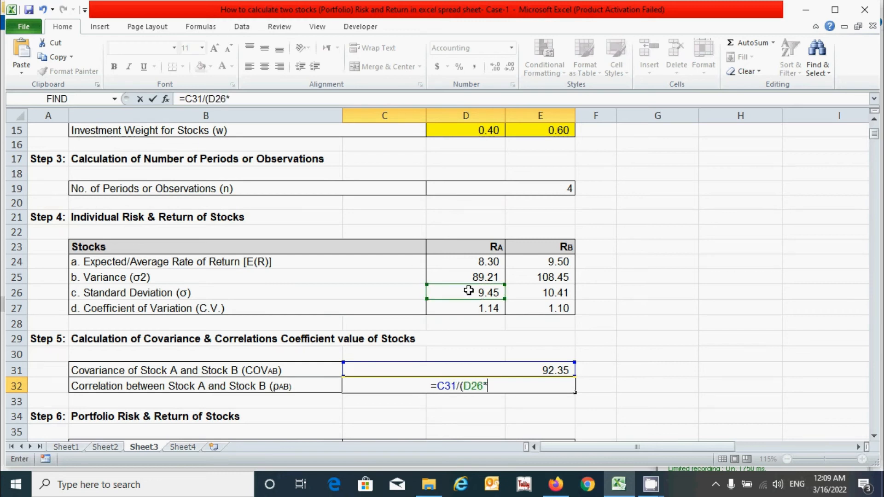
left_click(547, 290)
type(")")
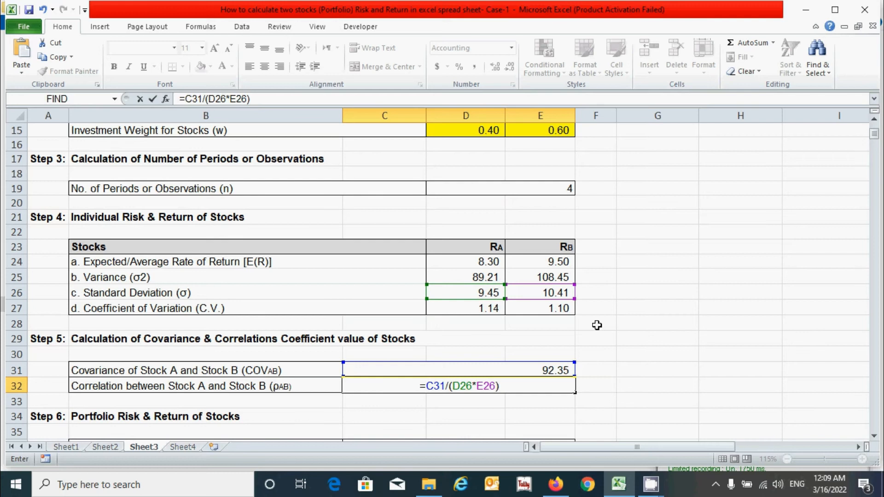
key("Return")
Calculate the portfolio expected return in C36 with =D24*D15+E24*E15.
scroll(495, 303, "down", 4)
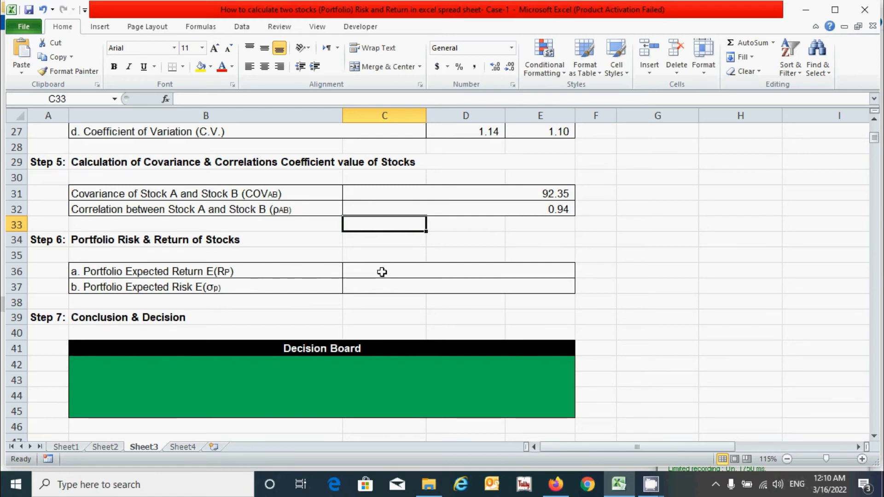
left_click(382, 272)
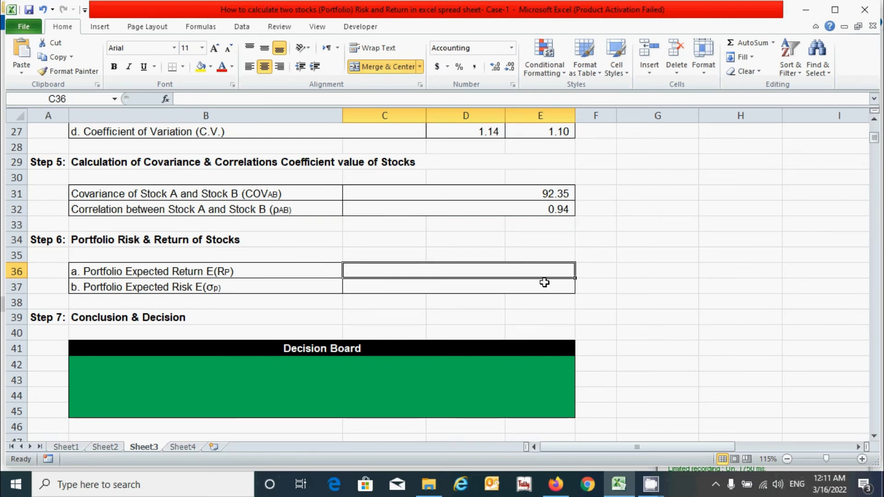
type("=")
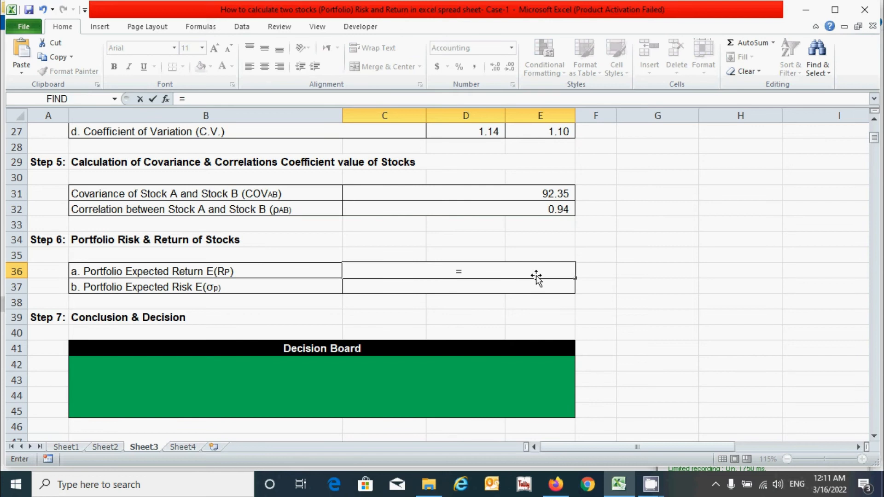
scroll(561, 262, "up", 1)
scroll(561, 262, "up", 1)
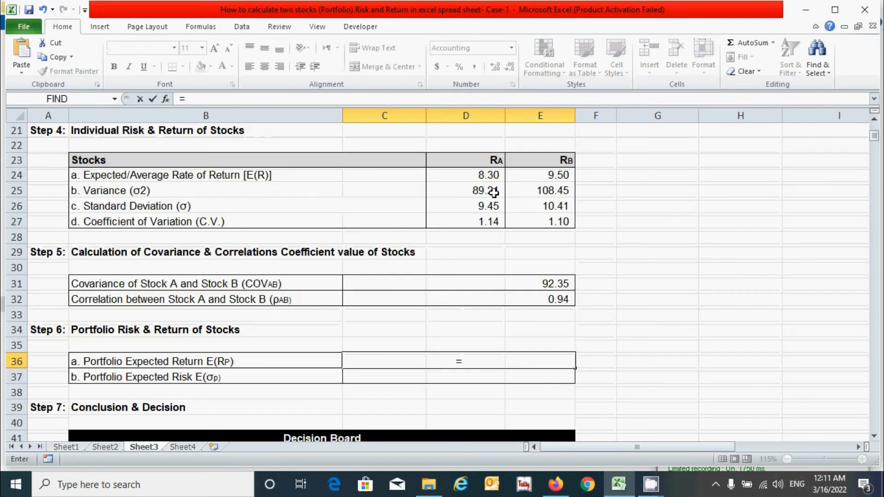
left_click(477, 175)
type("*")
scroll(497, 223, "up", 4)
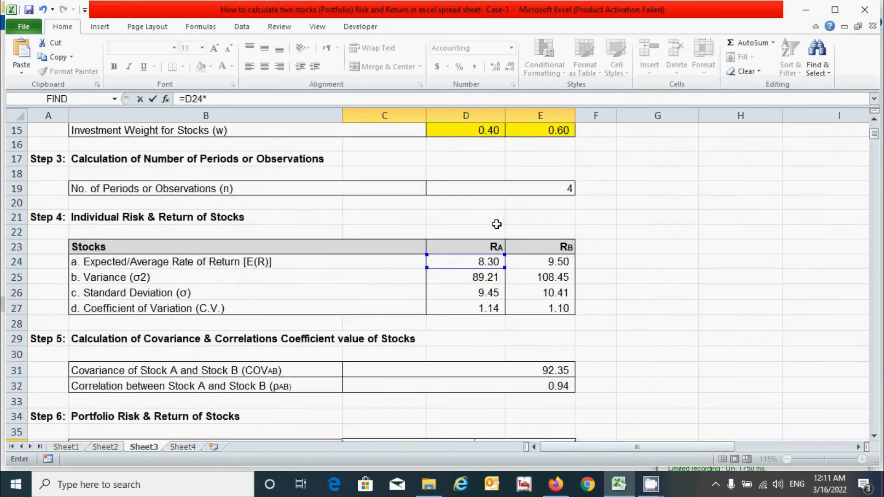
left_click(491, 219)
type("+")
left_click(532, 352)
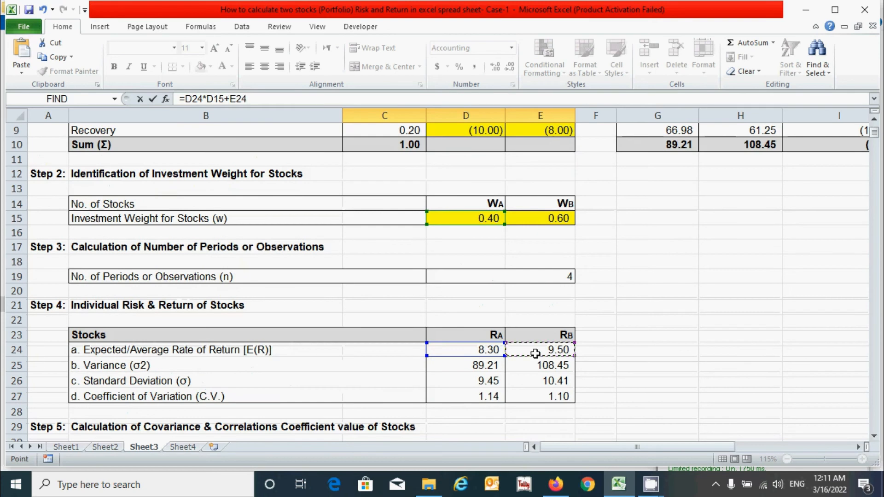
type("*")
left_click(530, 219)
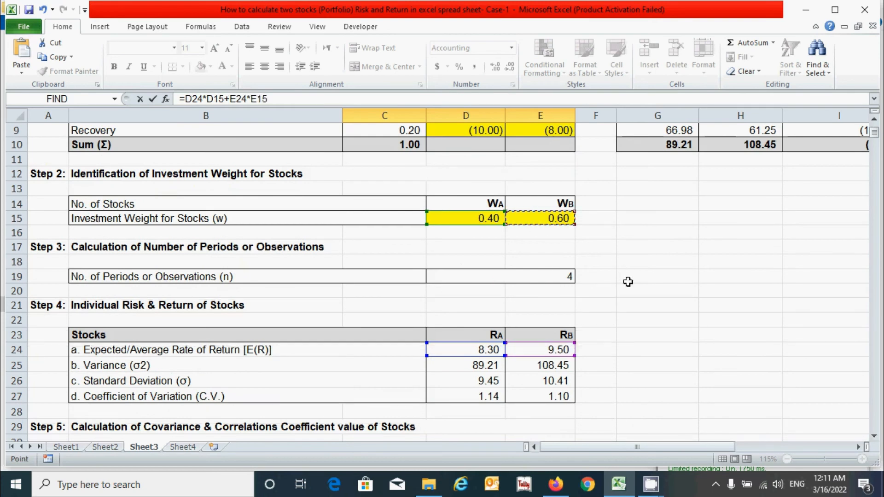
key("Return")
Calculate the portfolio expected risk in C37 with =SQRT(D25*D15^2+E25*E15^2+2*D15*E15*C31).
scroll(638, 300, "down", 2)
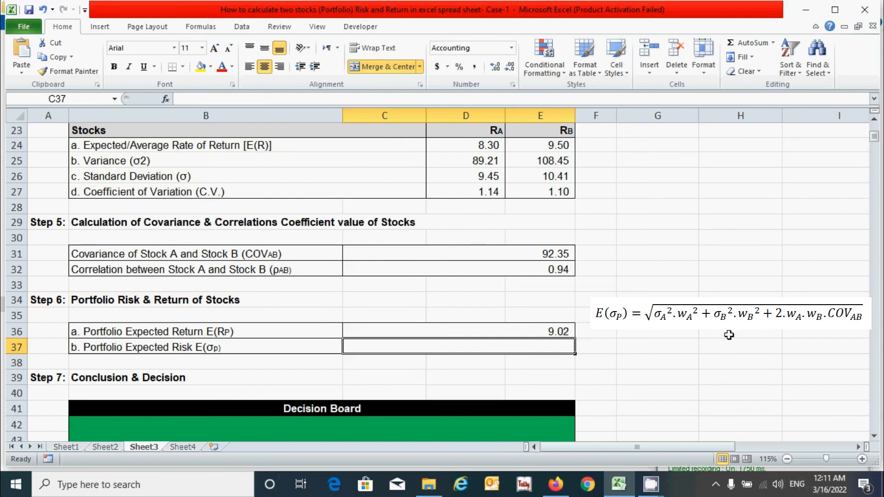
type("=SQRT(")
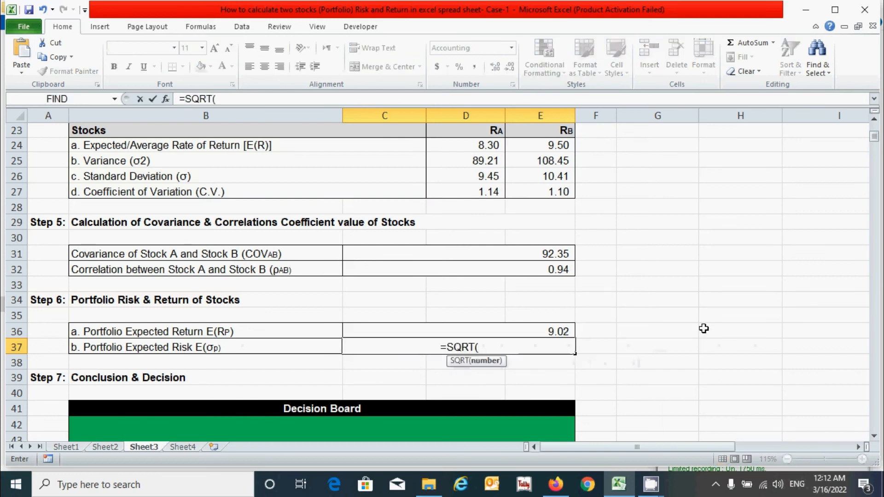
left_click(488, 159)
type("*")
scroll(488, 198, "up", 5)
left_click(481, 231)
type("^2+")
left_click(544, 380)
type("*")
left_click(553, 232)
type("^2+2*")
left_click(477, 236)
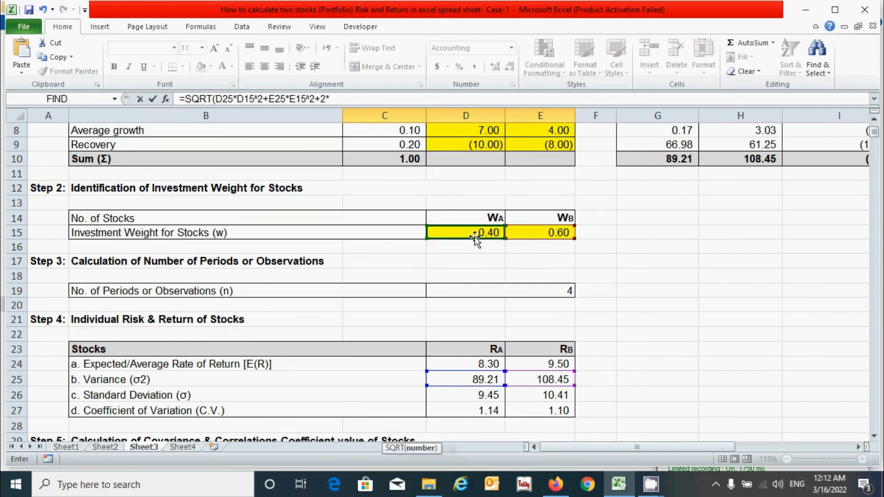
type("*")
left_click(530, 233)
type("*")
left_click(512, 343)
type(")")
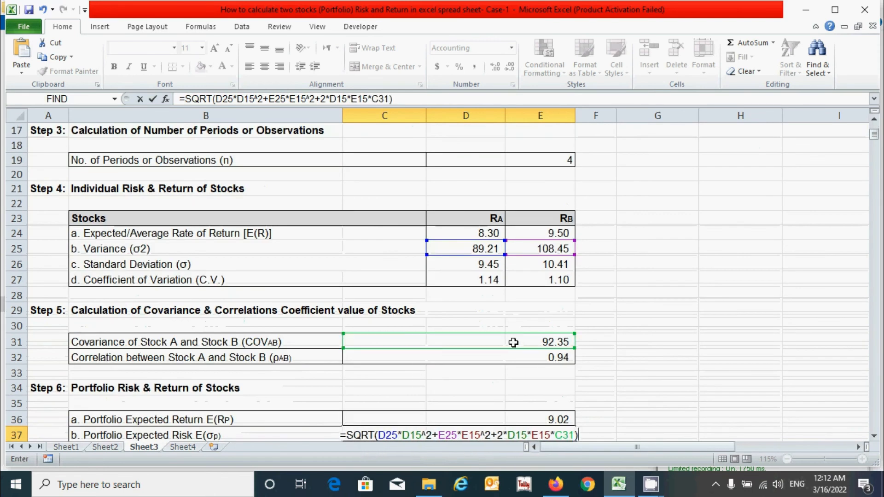
key("Return")
Examine the nested IF formula behind the Decision Board conclusion in B42, enlarged for reading, and leave it unchanged.
scroll(612, 345, "down", 1)
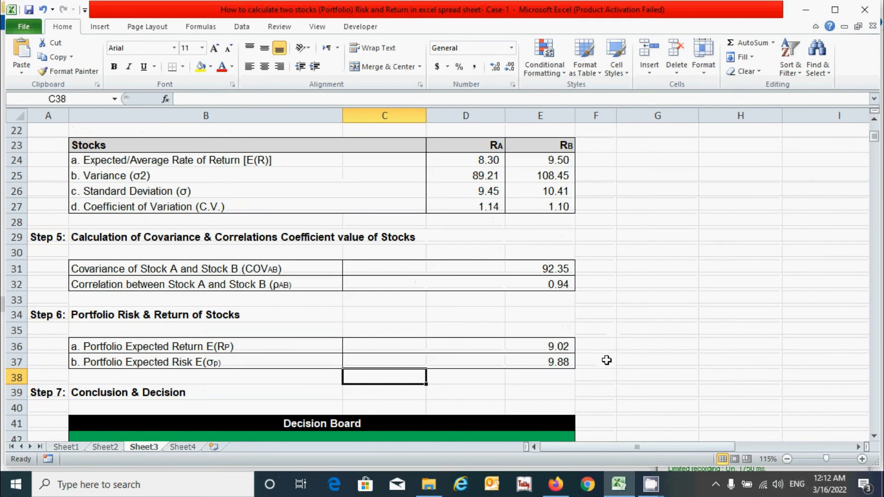
scroll(617, 363, "down", 3)
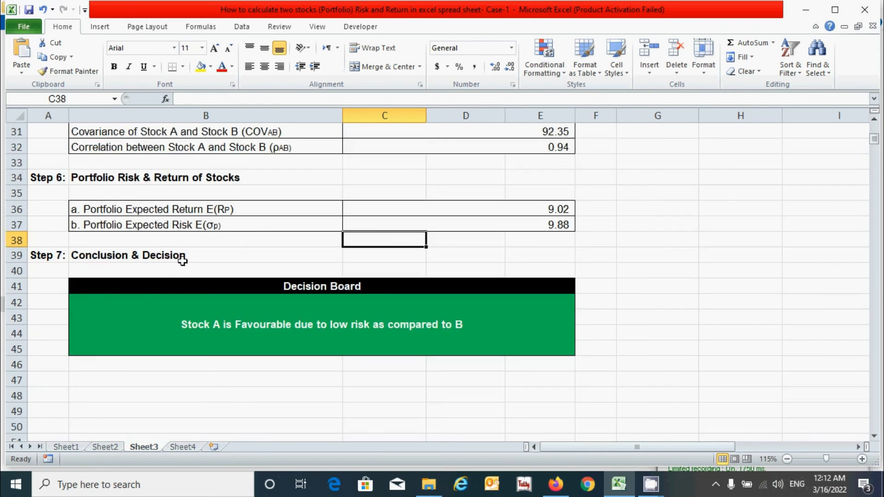
left_click(267, 255)
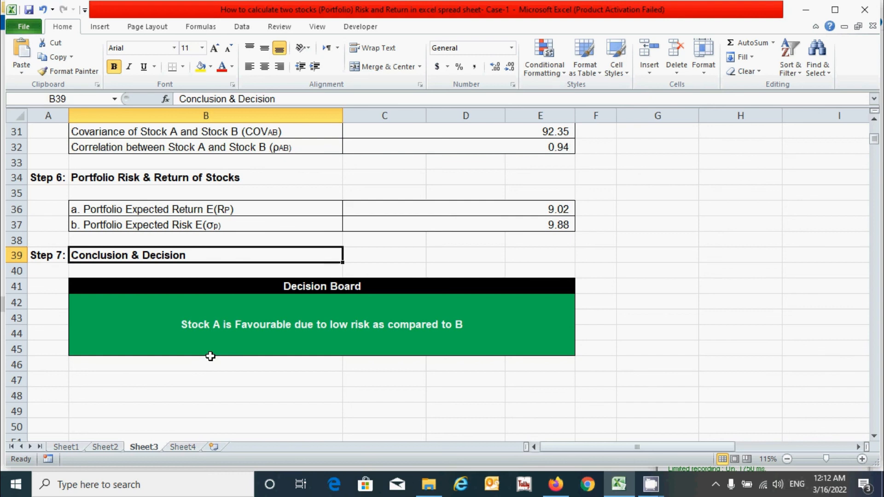
left_click(504, 331)
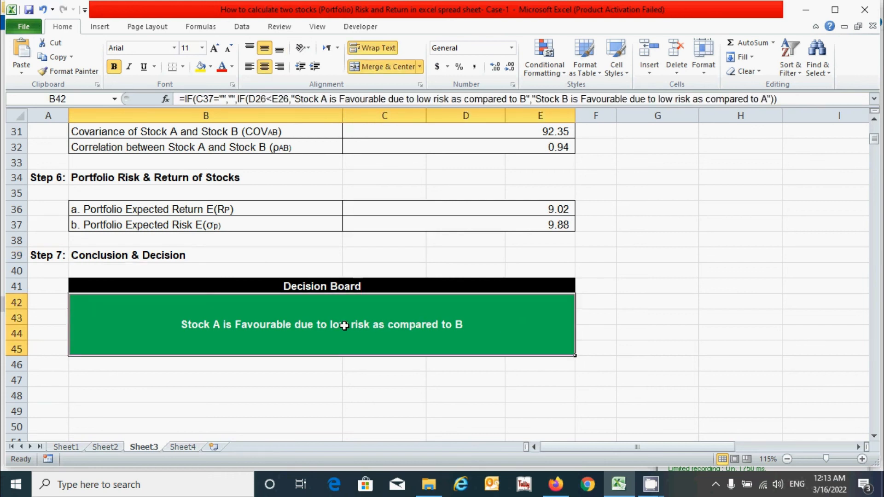
left_click(259, 95)
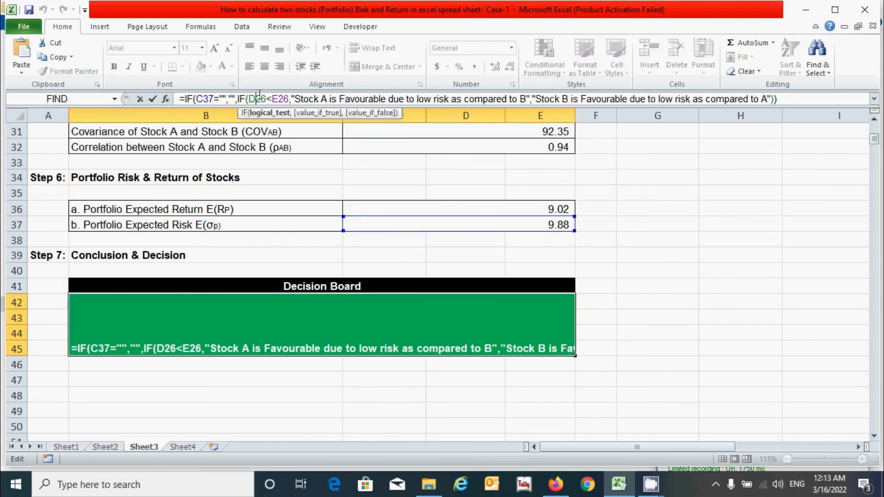
key("Escape")
scroll(369, 375, "up", 4, "ctrl")
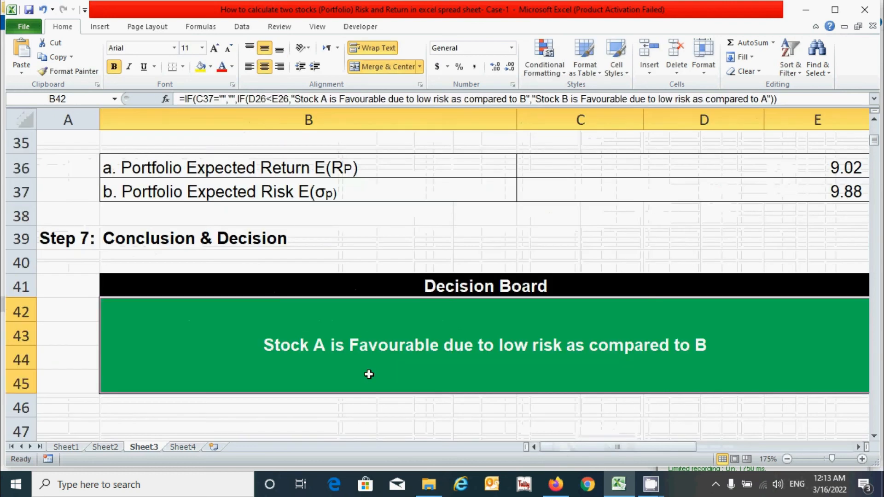
double_click(289, 346)
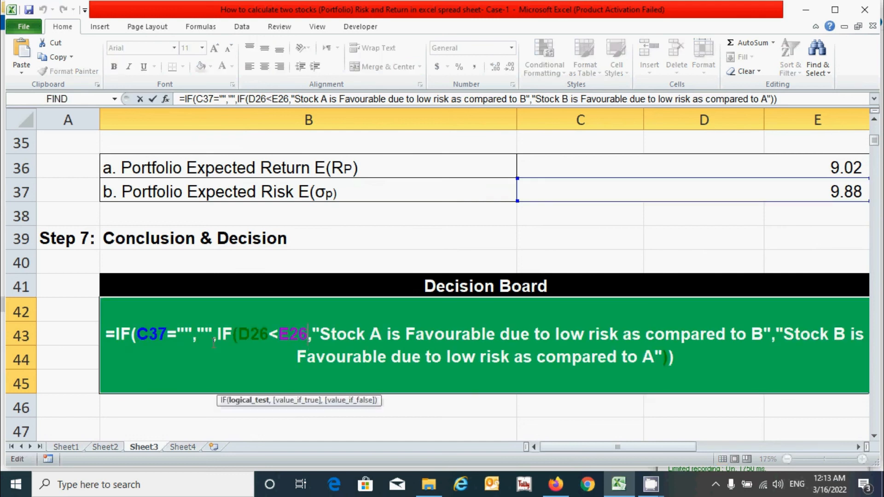
left_click_drag(675, 448, 689, 447)
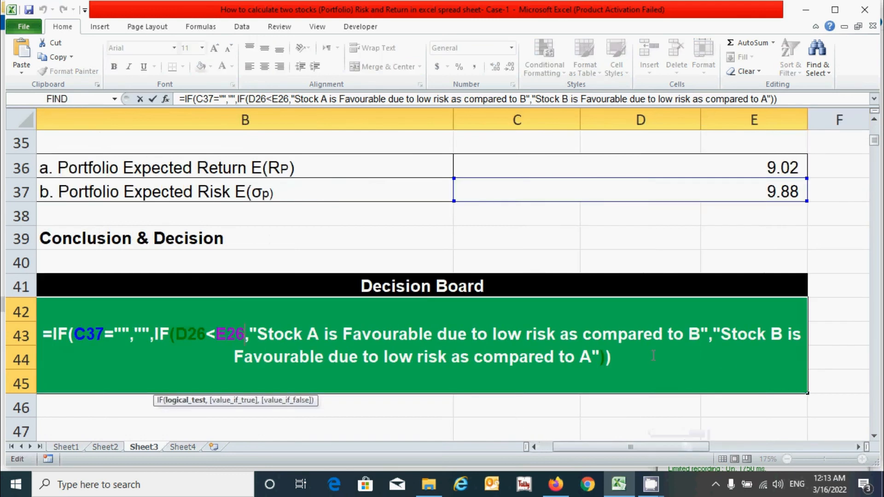
key("Return")
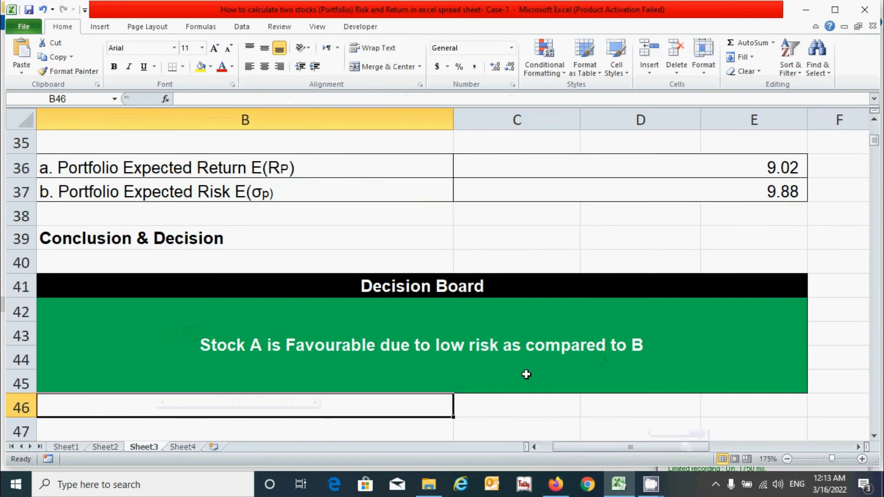
Review the completed solution sheet at a smaller zoom, from the Decision Board back up to the Step 1 tables.
scroll(527, 373, "down", 1)
scroll(526, 357, "down", 2)
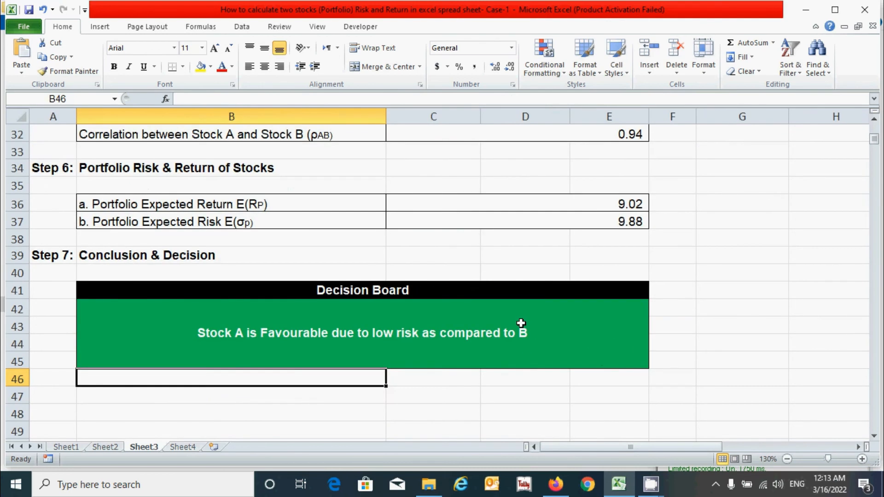
scroll(579, 331, "down", 3)
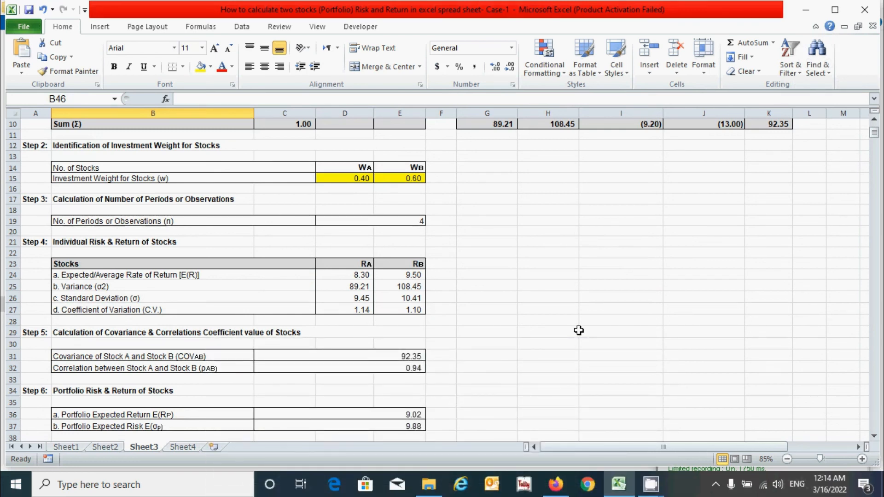
scroll(579, 330, "up", 3)
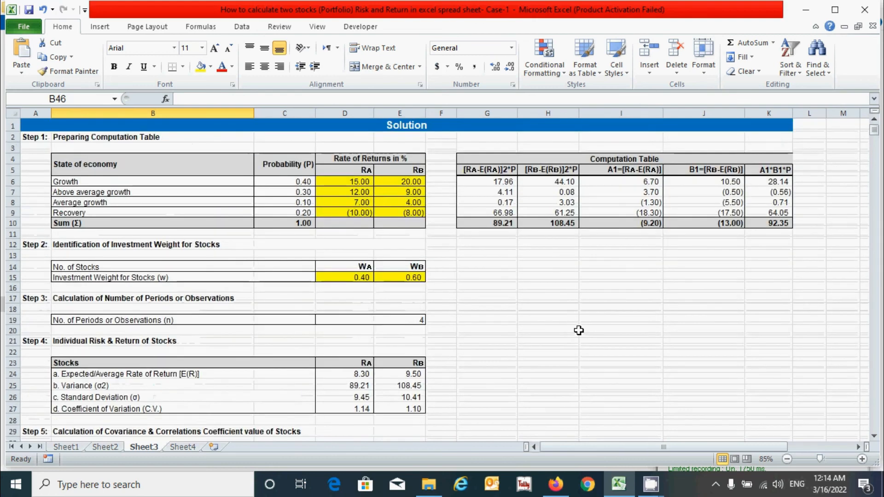